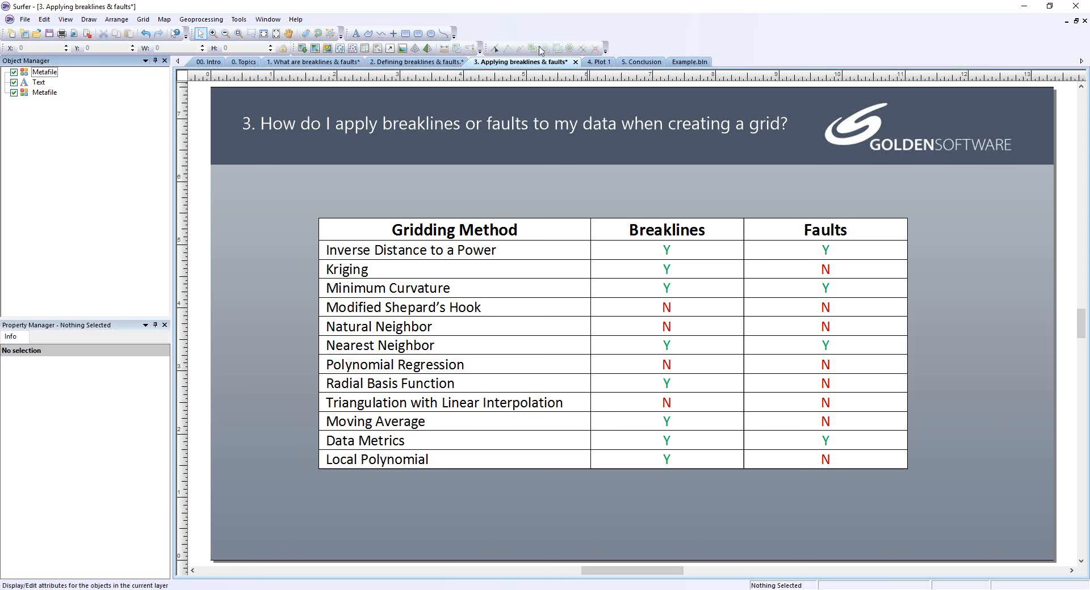
# In Plot 1, start gridding data from Mount St. Helens.dat in the Mount St Helens folder.
pyautogui.click(596, 62)
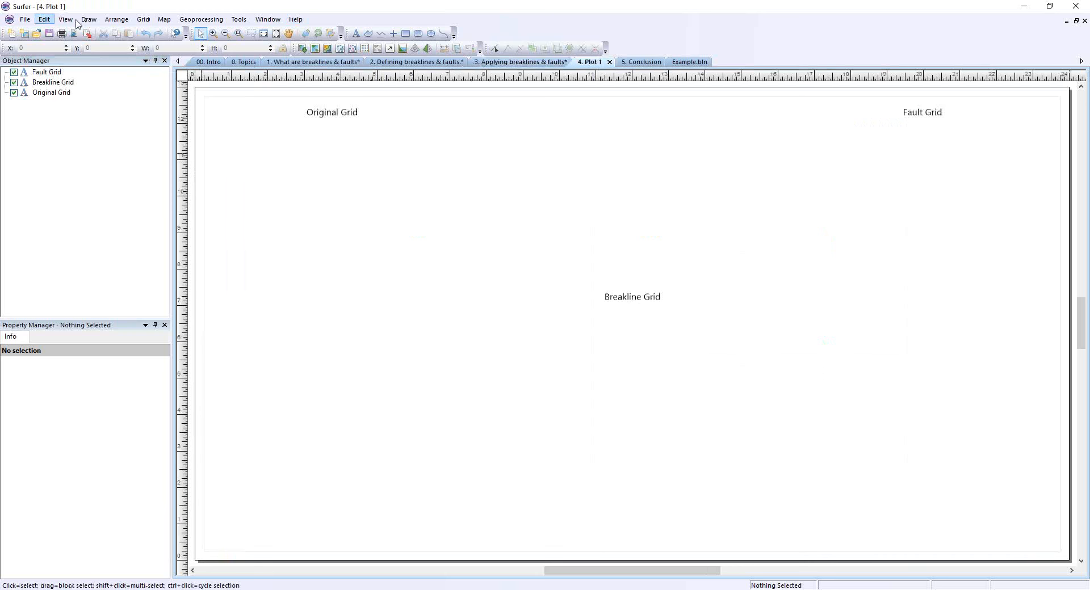
pyautogui.click(143, 19)
pyautogui.click(160, 33)
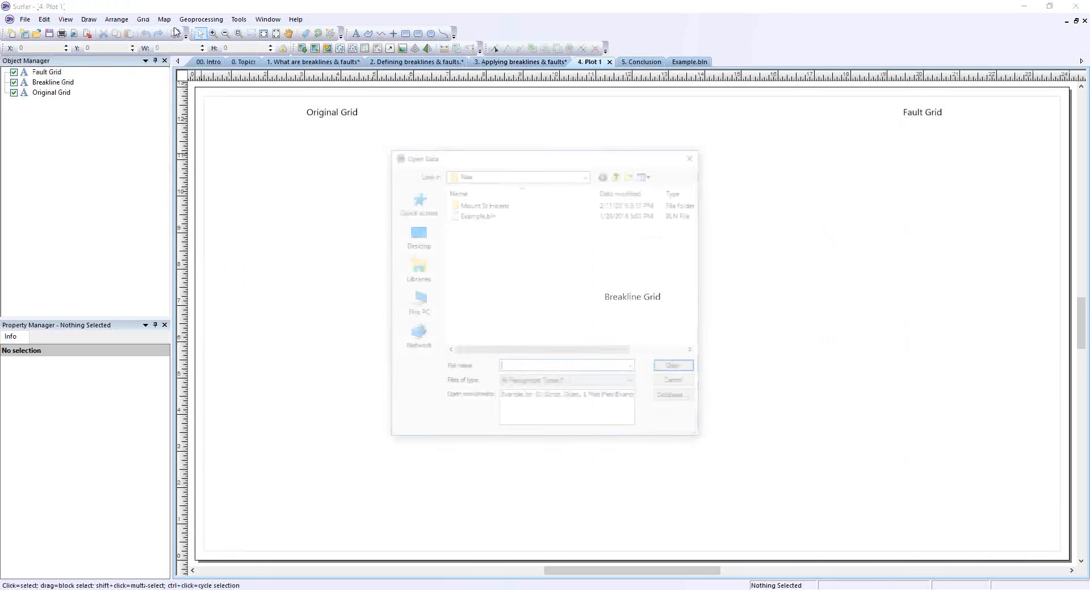
pyautogui.doubleClick(490, 205)
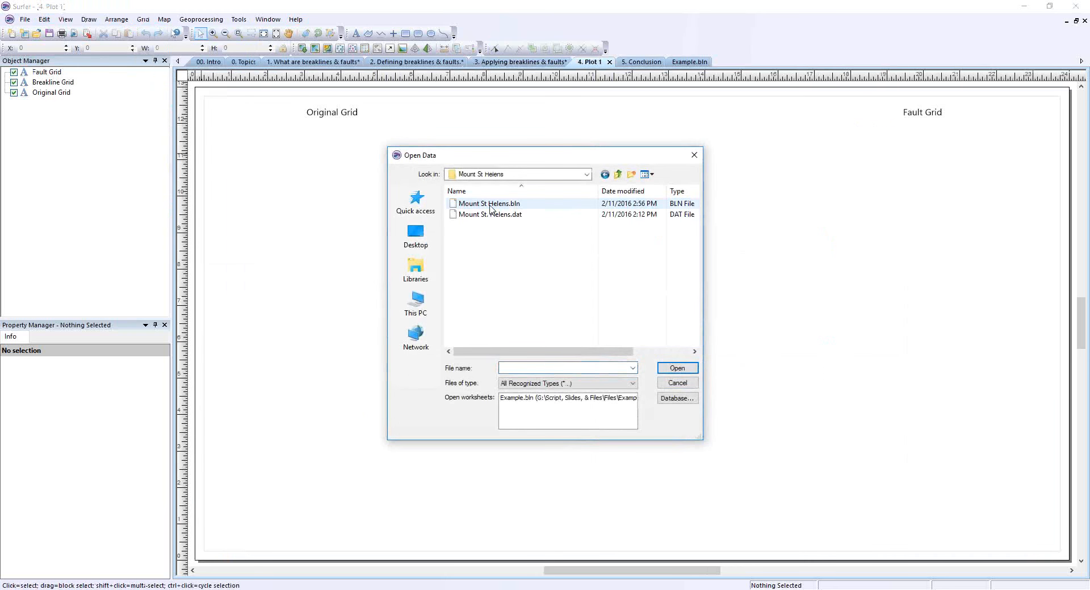
pyautogui.click(489, 216)
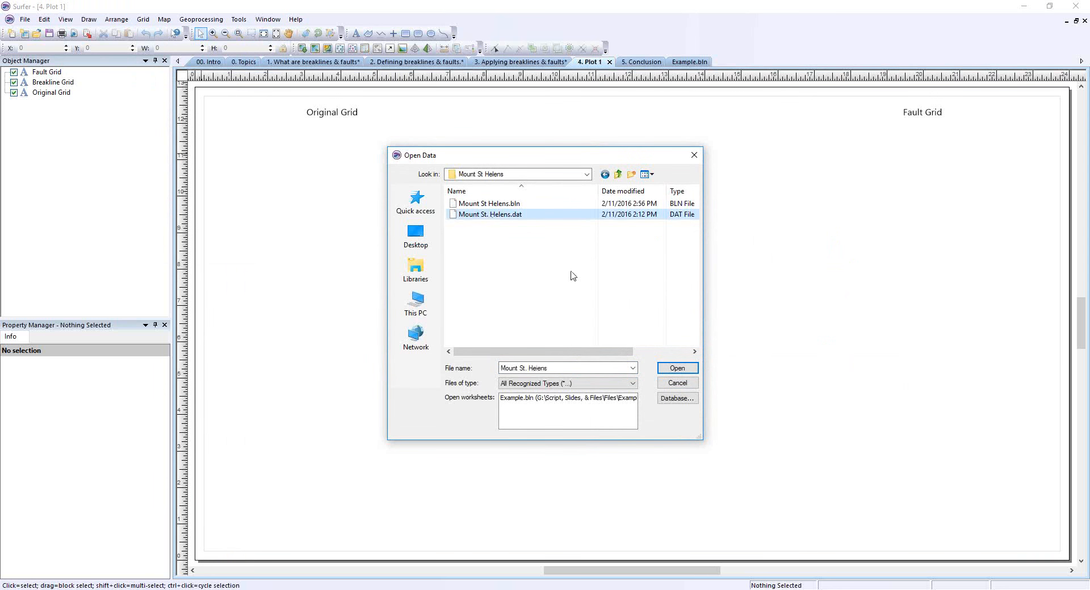
pyautogui.click(680, 369)
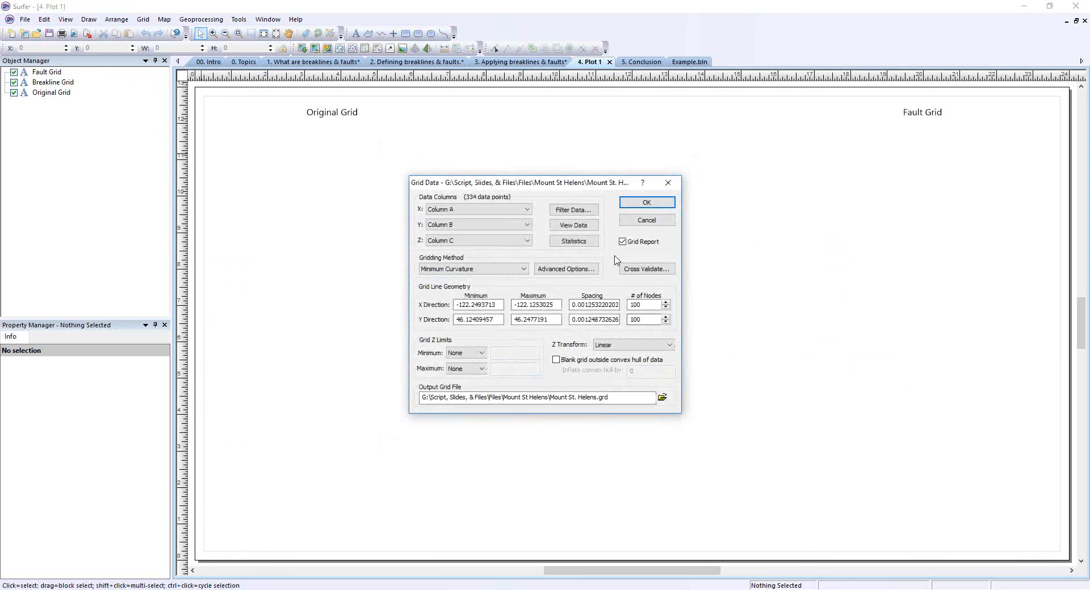
# Create the original grid with the Kriging method and the grid report turned off.
pyautogui.click(468, 268)
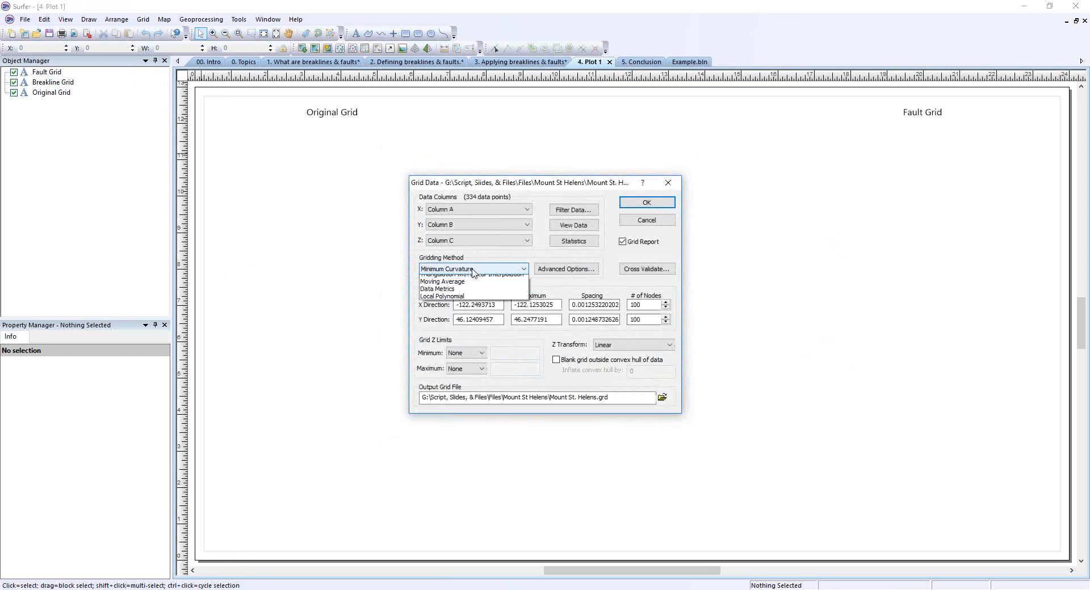
pyautogui.click(460, 288)
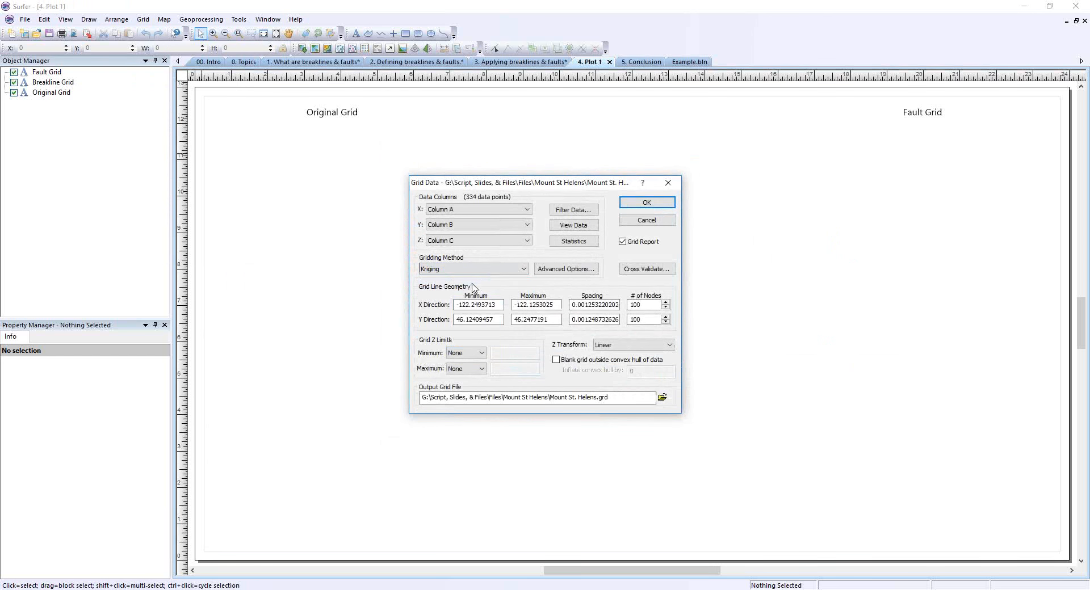
pyautogui.click(623, 242)
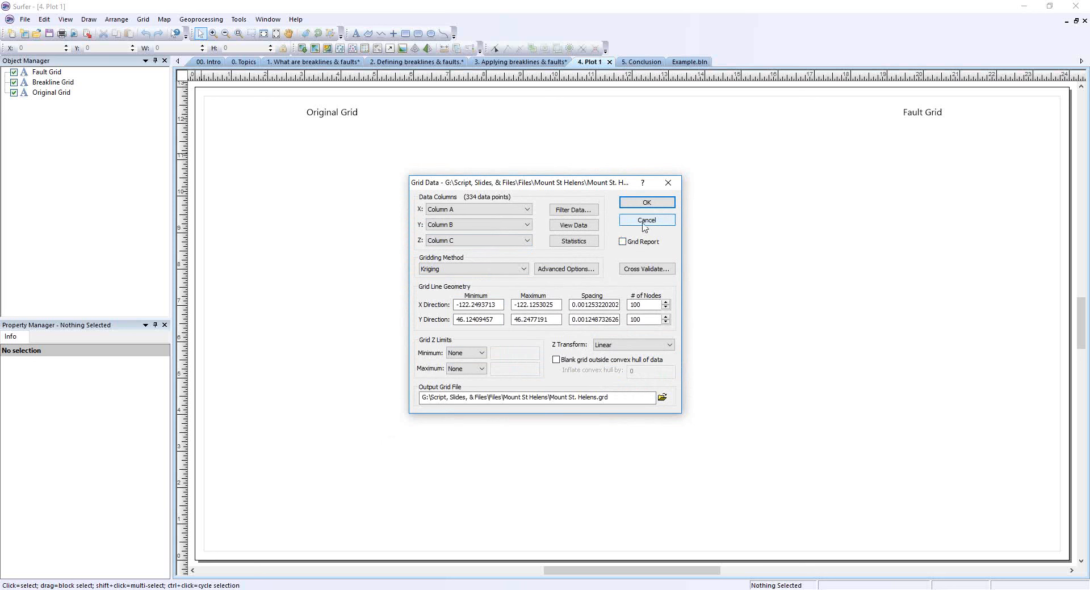
pyautogui.click(646, 203)
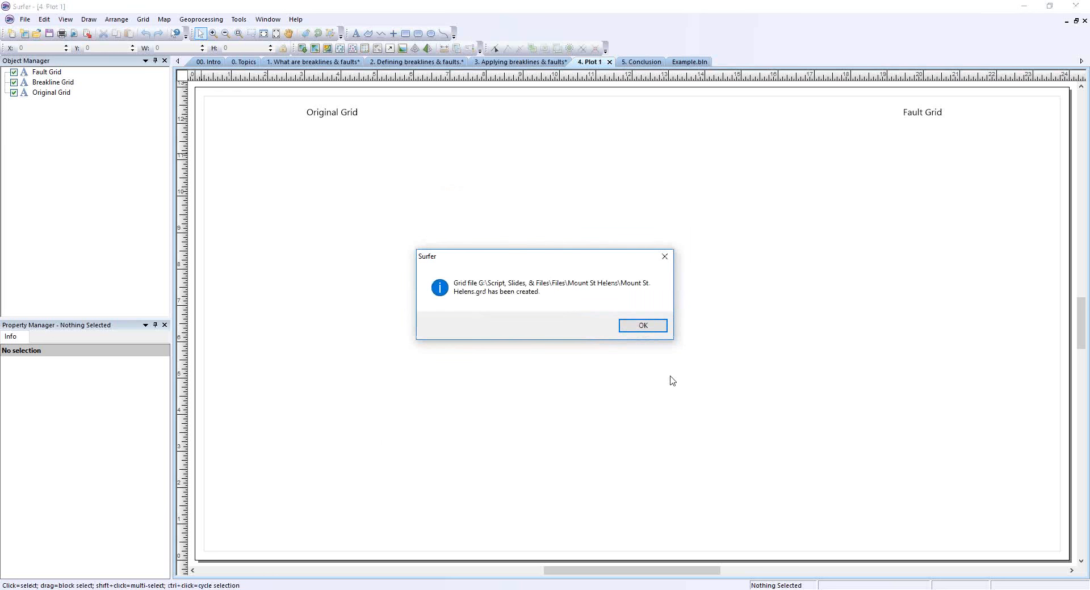
pyautogui.click(643, 326)
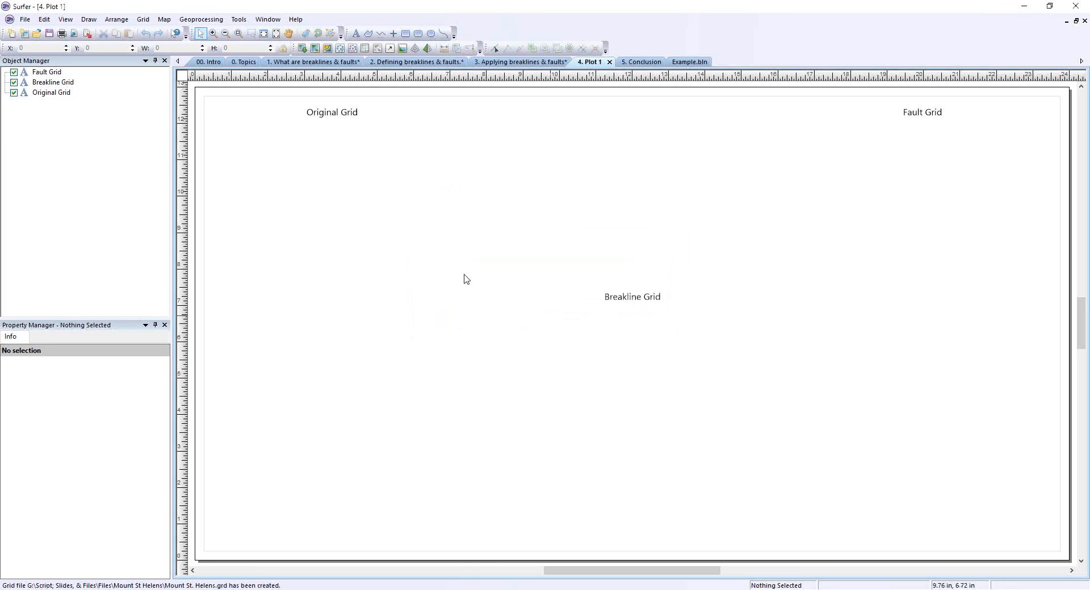
# Create a contour map from Mount St. Helens.grd and place it below the Original Grid label.
pyautogui.click(164, 20)
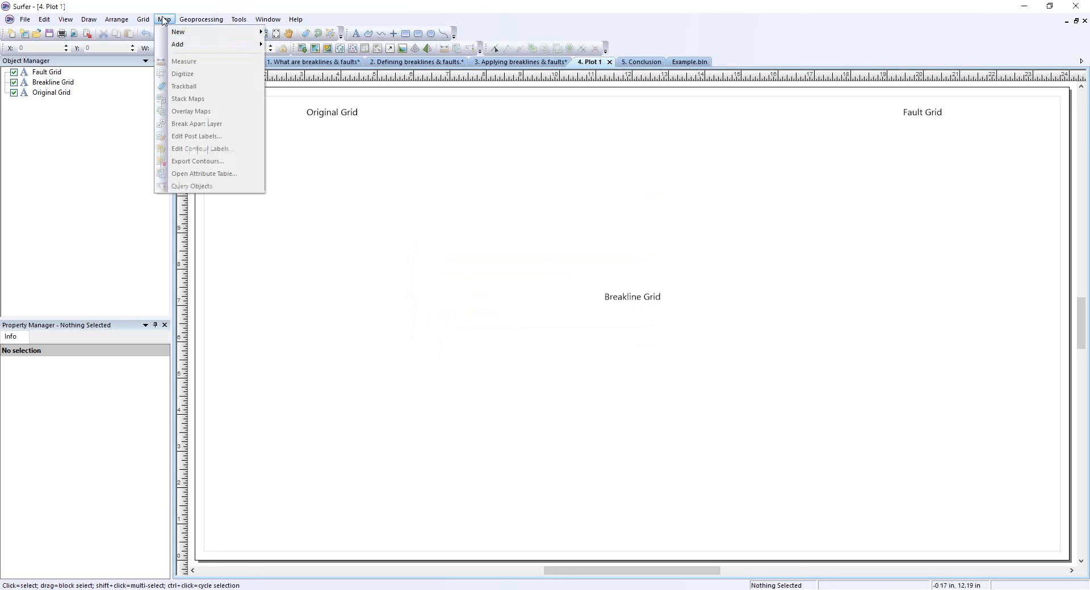
pyautogui.moveTo(167, 33)
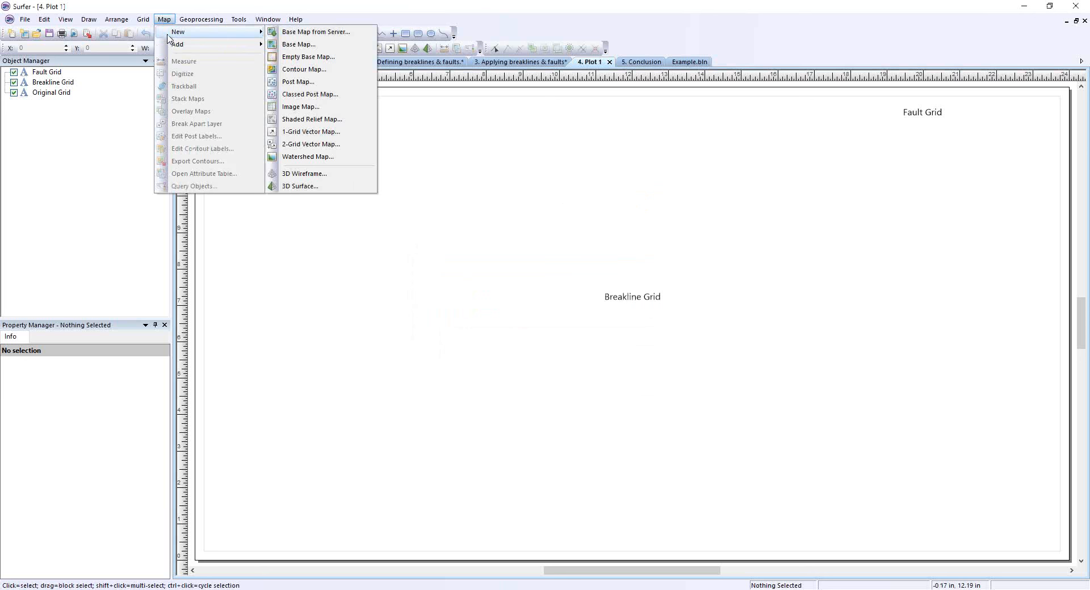
pyautogui.click(304, 69)
pyautogui.doubleClick(485, 203)
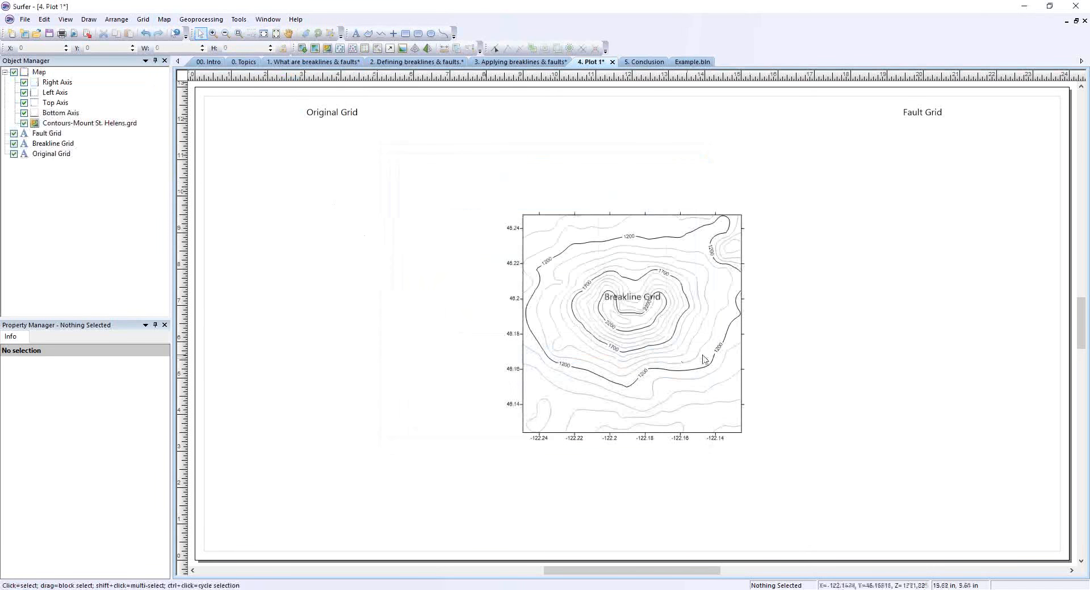
pyautogui.moveTo(676, 360); pyautogui.dragTo(392, 271)
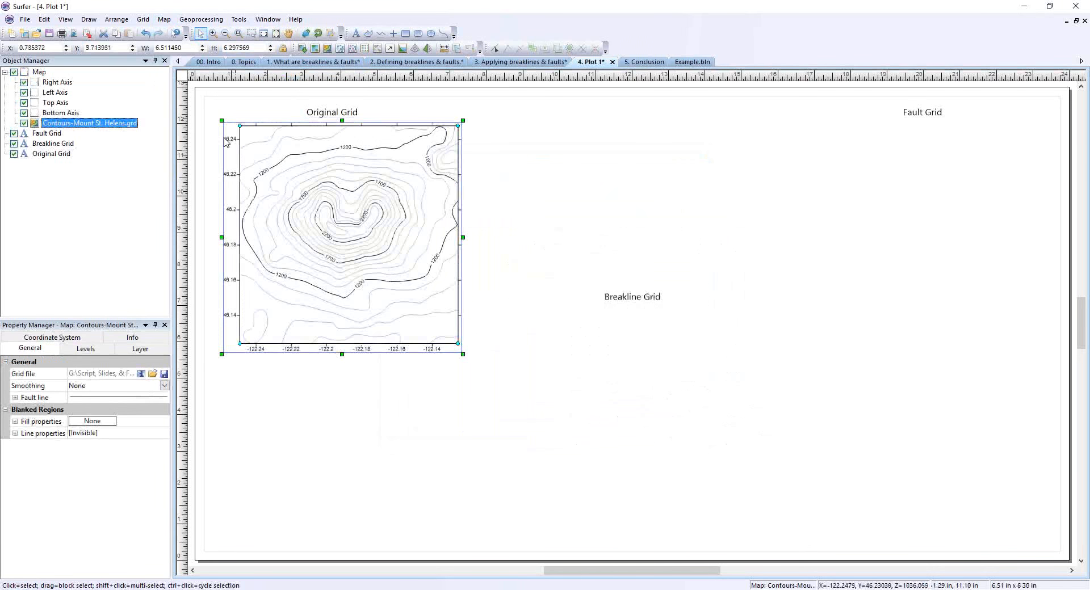
# Add a post layer of Mount St. Helens.dat to the contour map.
pyautogui.click(164, 20)
pyautogui.moveTo(261, 45)
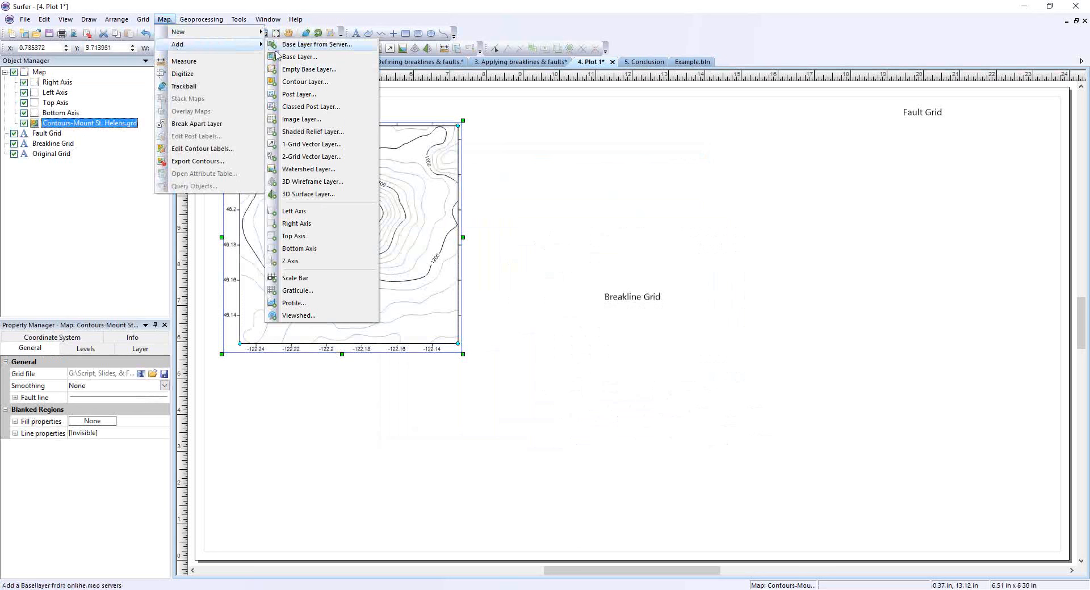
pyautogui.click(295, 94)
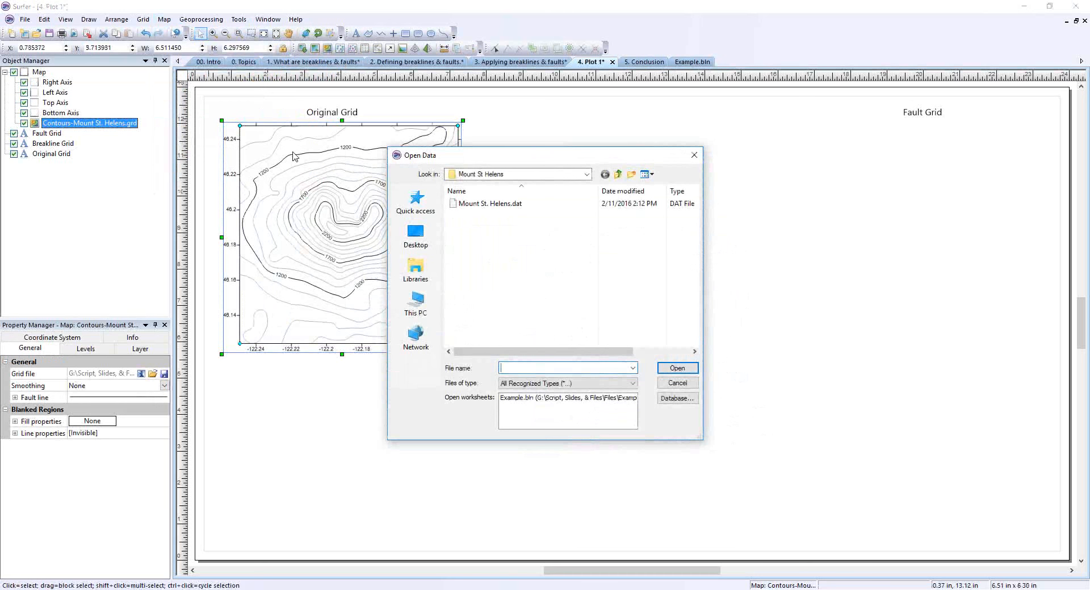
pyautogui.doubleClick(499, 205)
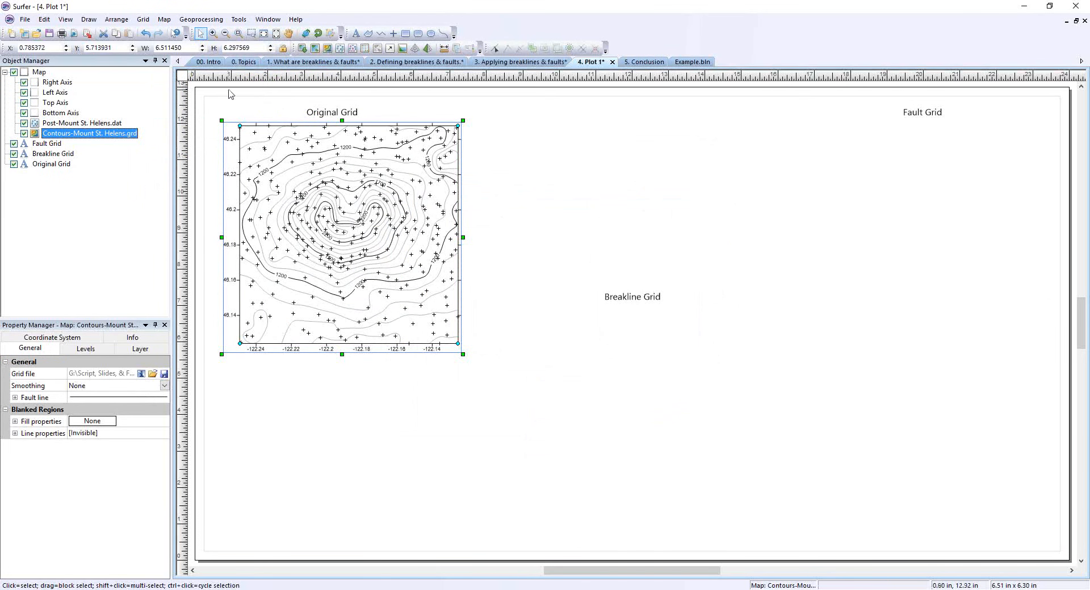
# Add a base layer from Mount St Helens.bln to the contour map.
pyautogui.click(164, 19)
pyautogui.moveTo(176, 46)
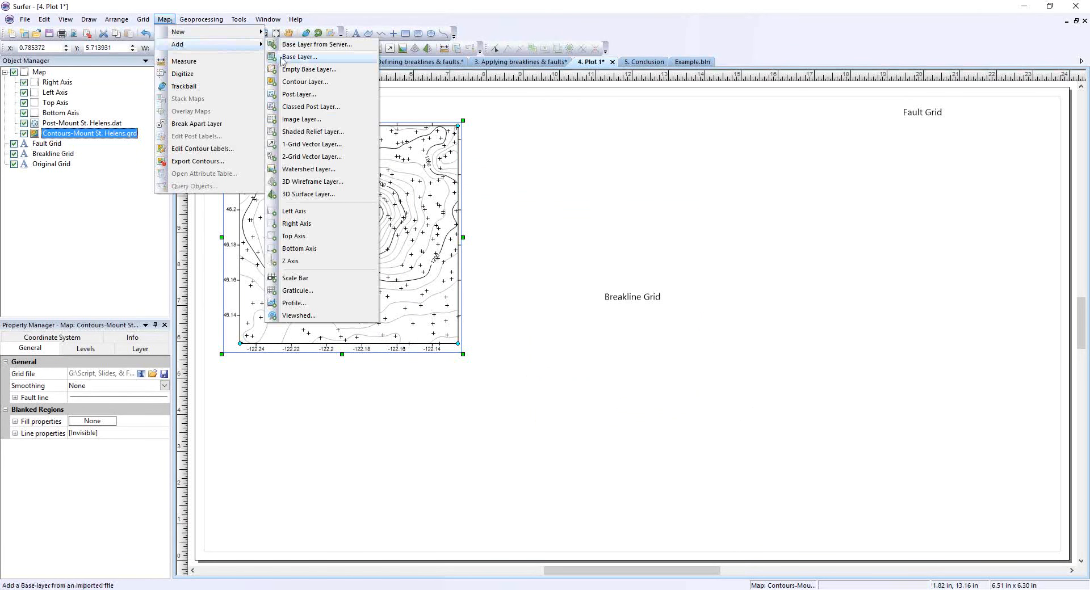
pyautogui.click(299, 57)
pyautogui.doubleClick(526, 230)
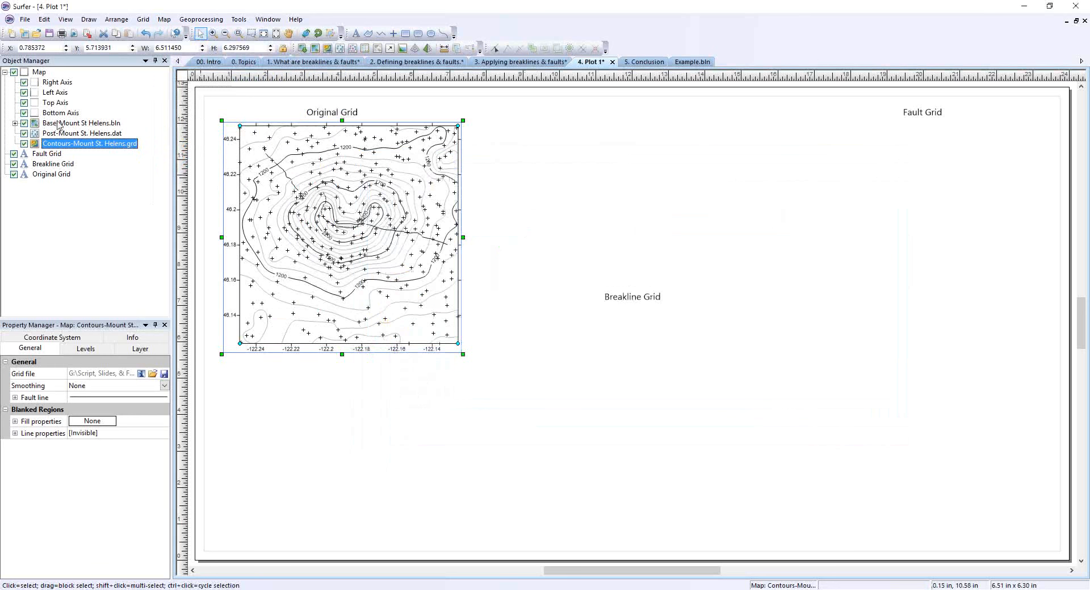
# Set the line color of the Mount St Helens.bln base layer to Red.
pyautogui.click(71, 124)
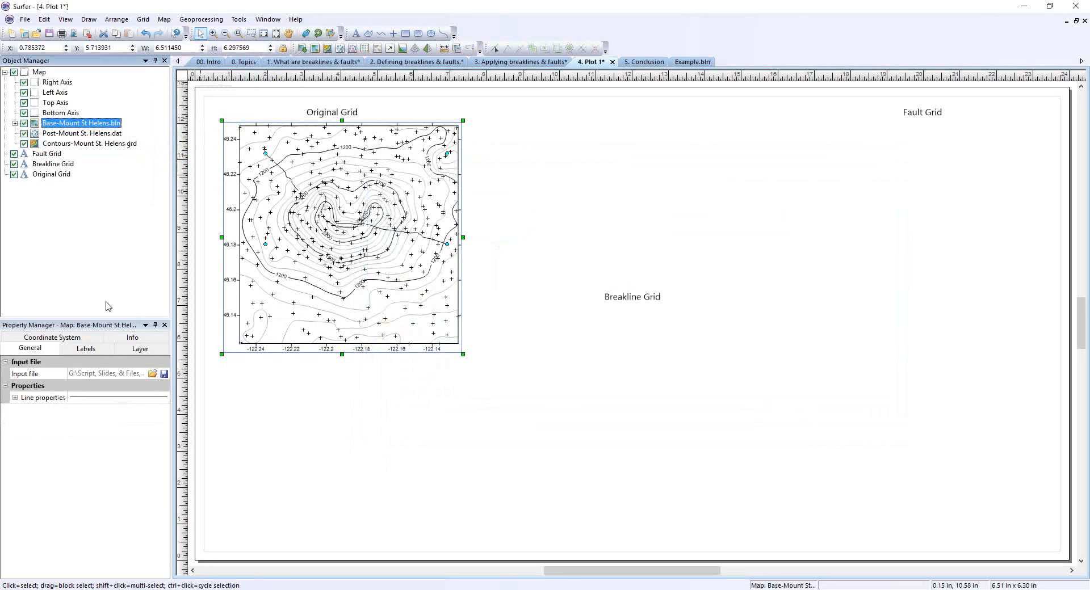
pyautogui.click(92, 399)
pyautogui.click(95, 421)
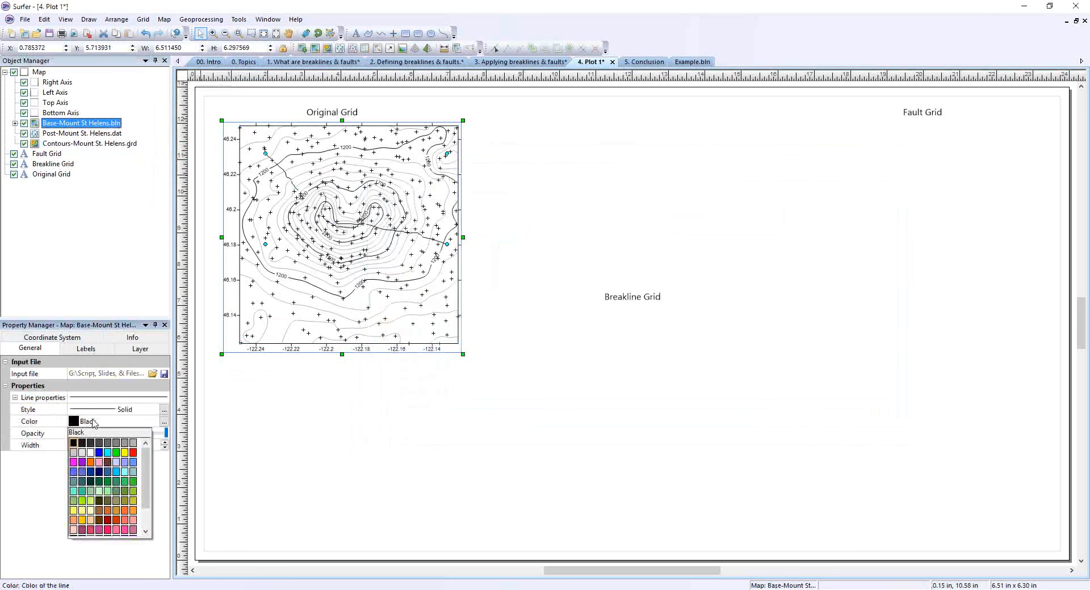
pyautogui.click(133, 453)
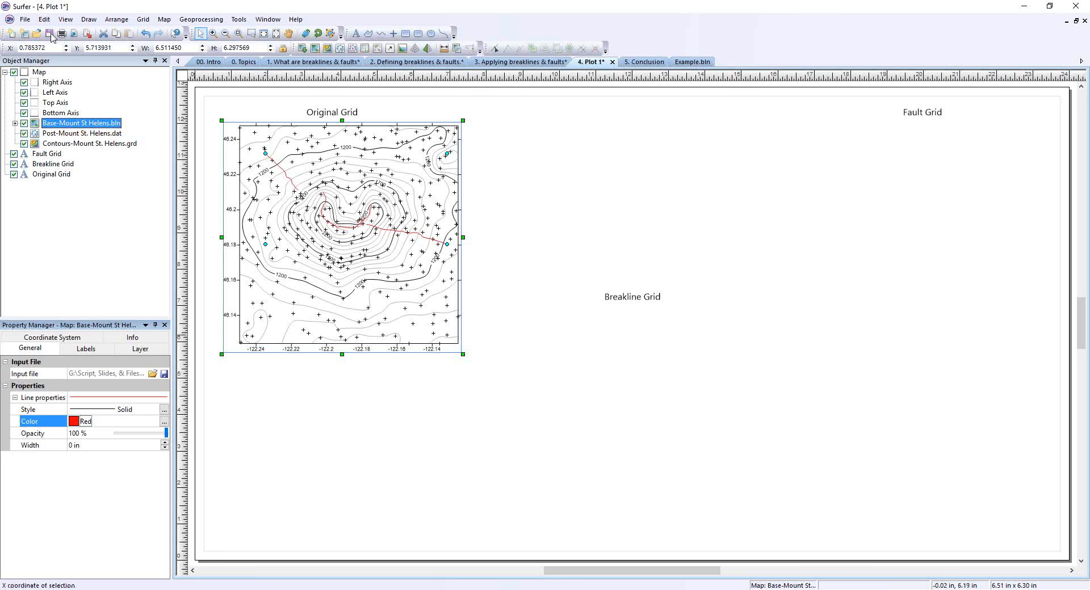
# Open Mount St Helens.bln as a worksheet to examine its breakline coordinates and Z values, close it and return to Plot 1.
pyautogui.click(26, 20)
pyautogui.click(43, 44)
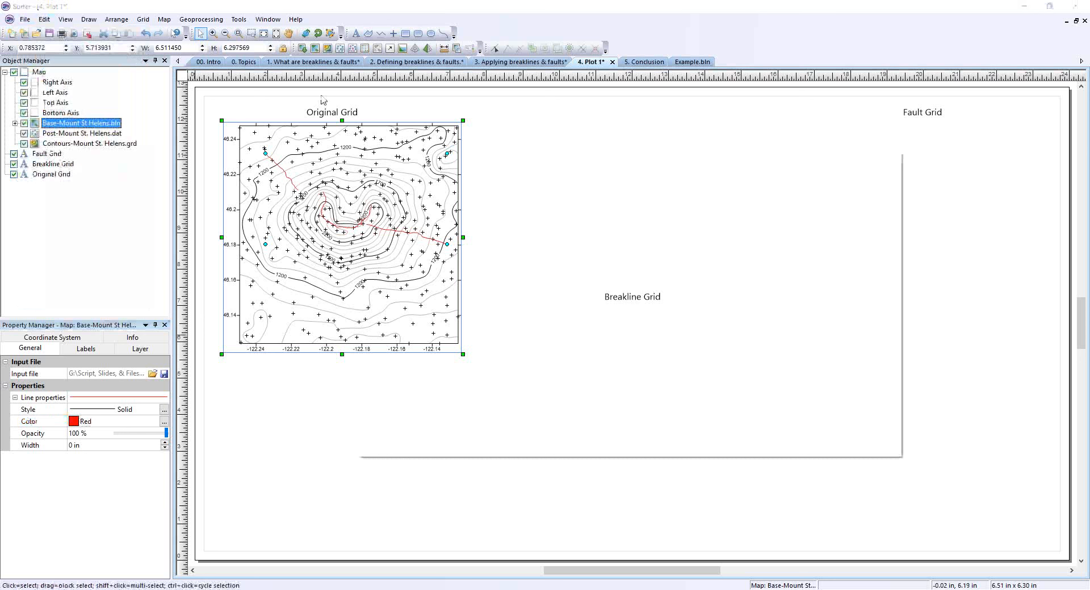
pyautogui.doubleClick(520, 230)
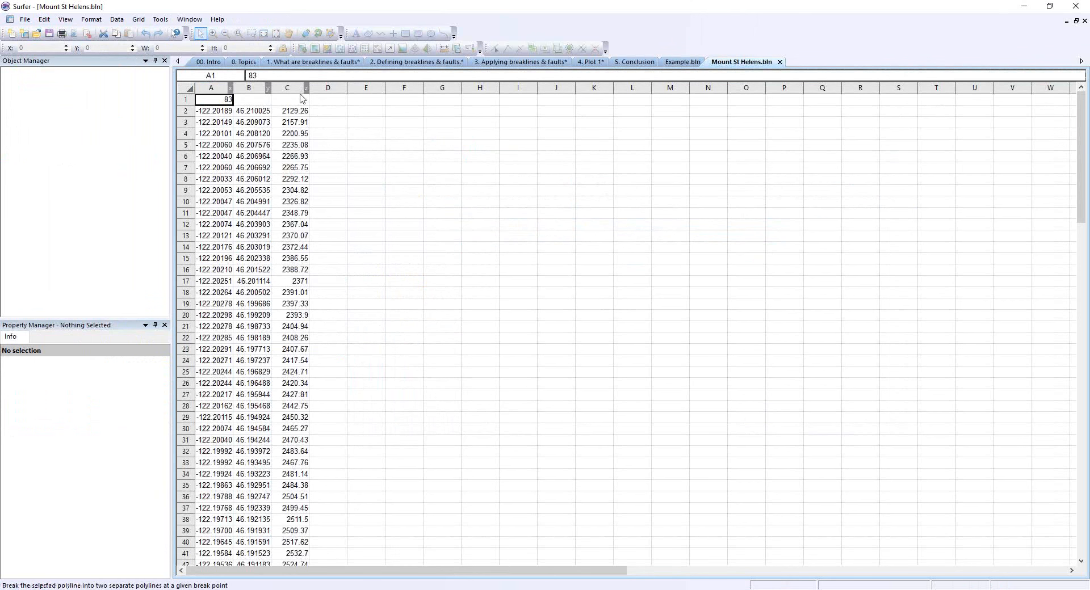
pyautogui.click(780, 63)
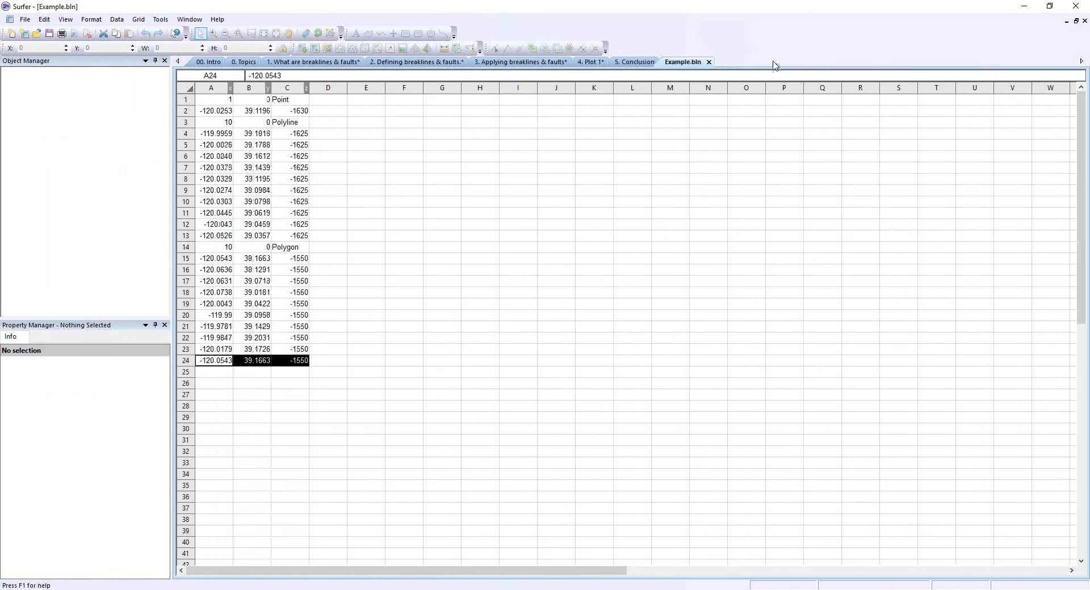
pyautogui.click(591, 64)
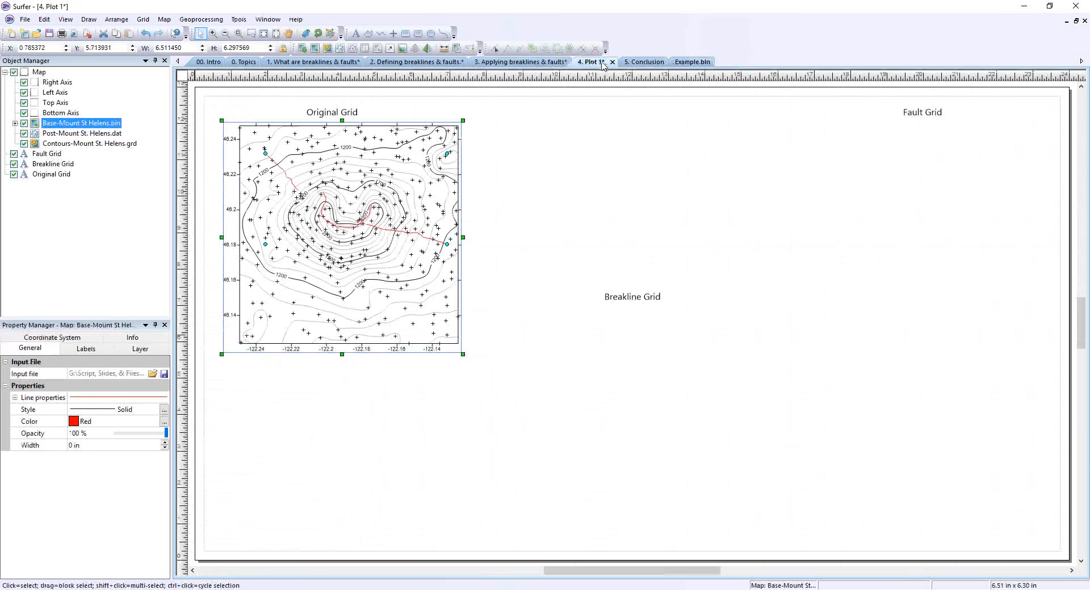
# Start another gridding of the Mount St. Helens.dat data file.
pyautogui.click(143, 19)
pyautogui.click(151, 34)
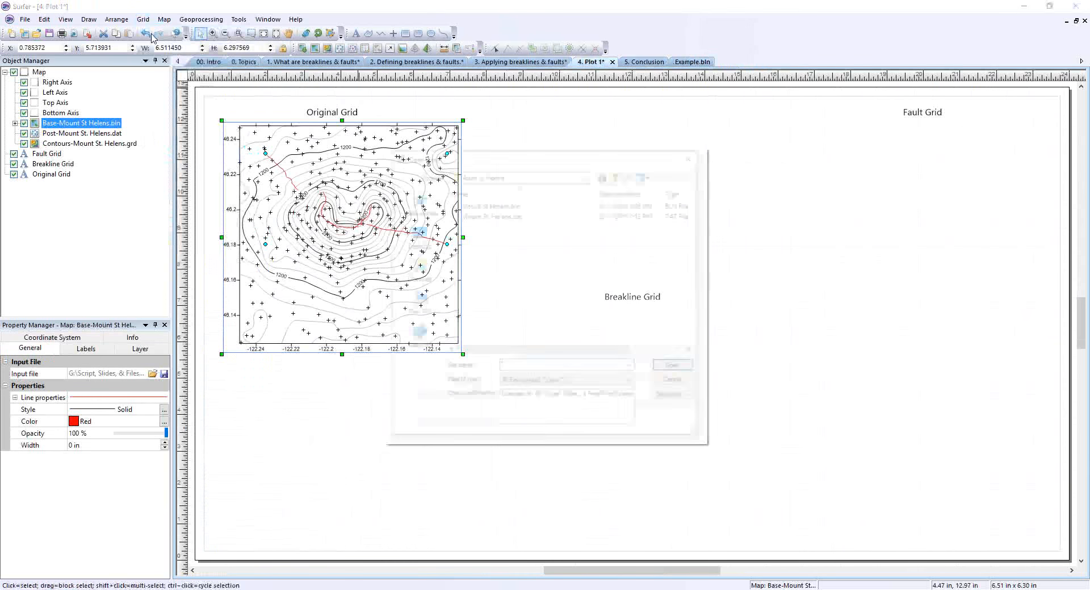
pyautogui.click(495, 216)
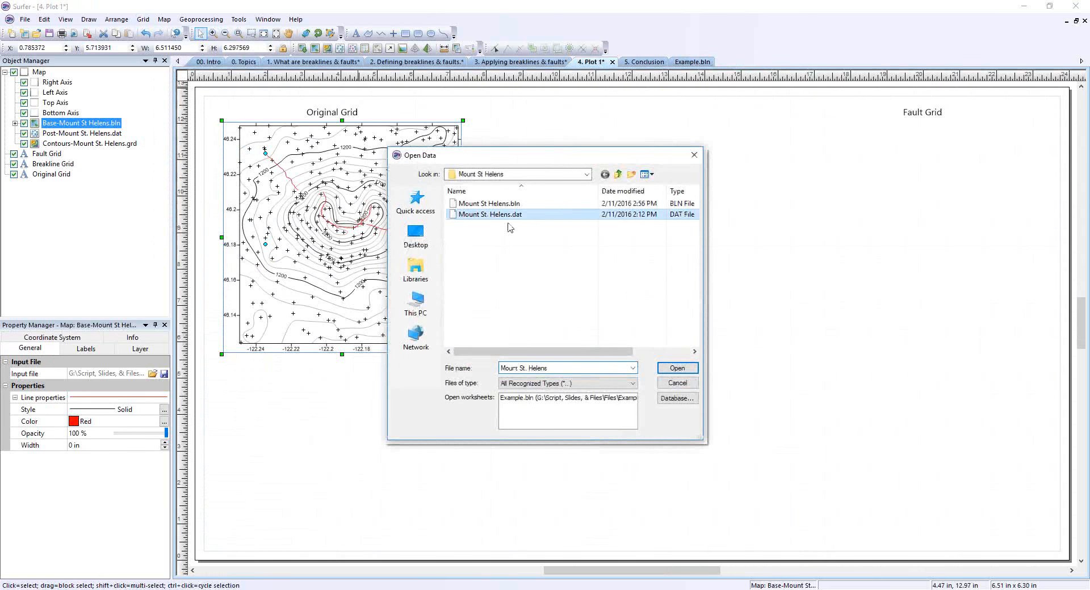
pyautogui.click(677, 368)
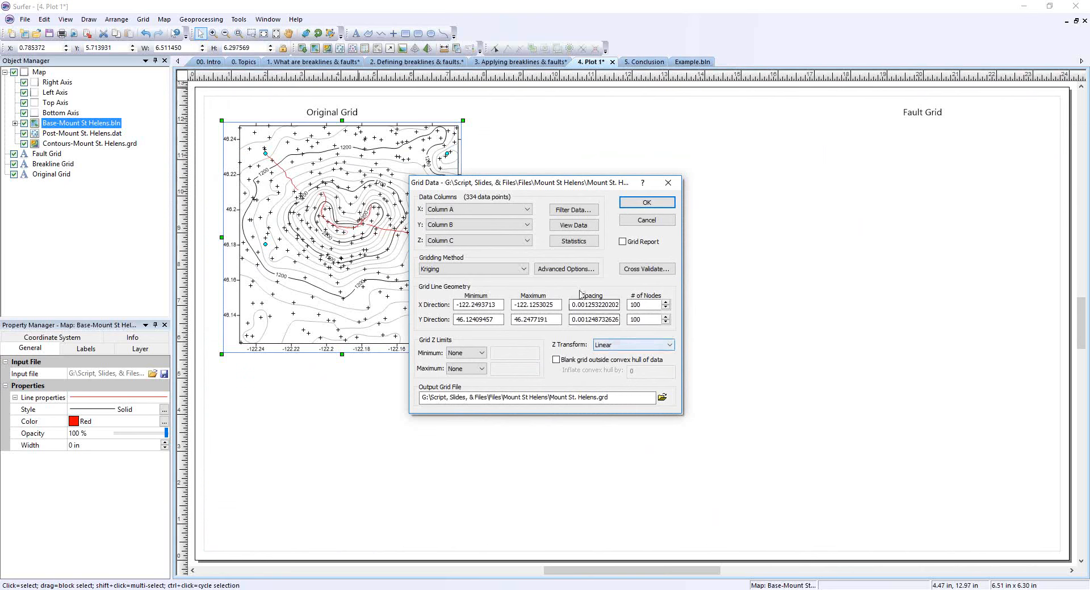
# Load Mount St Helens.bln as the breaklines file in the advanced Kriging options.
pyautogui.click(572, 271)
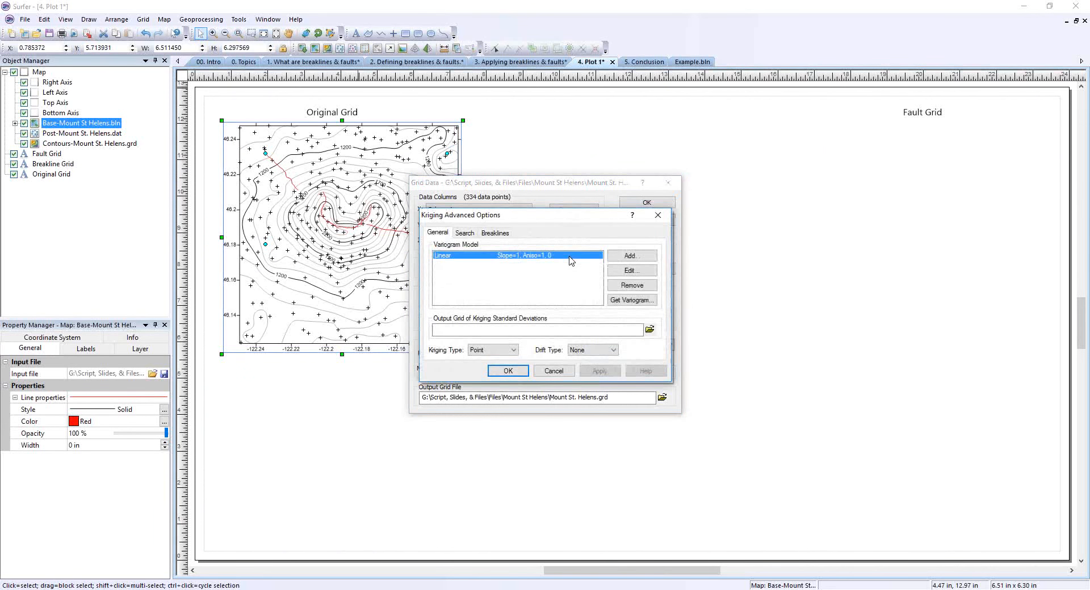
pyautogui.click(502, 234)
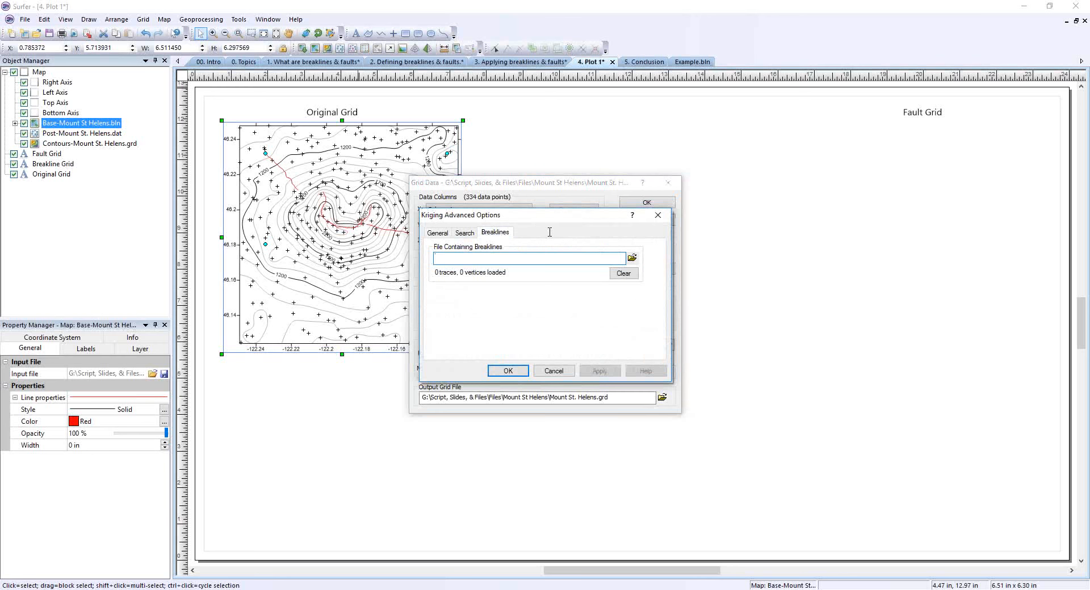
pyautogui.click(632, 257)
pyautogui.doubleClick(519, 230)
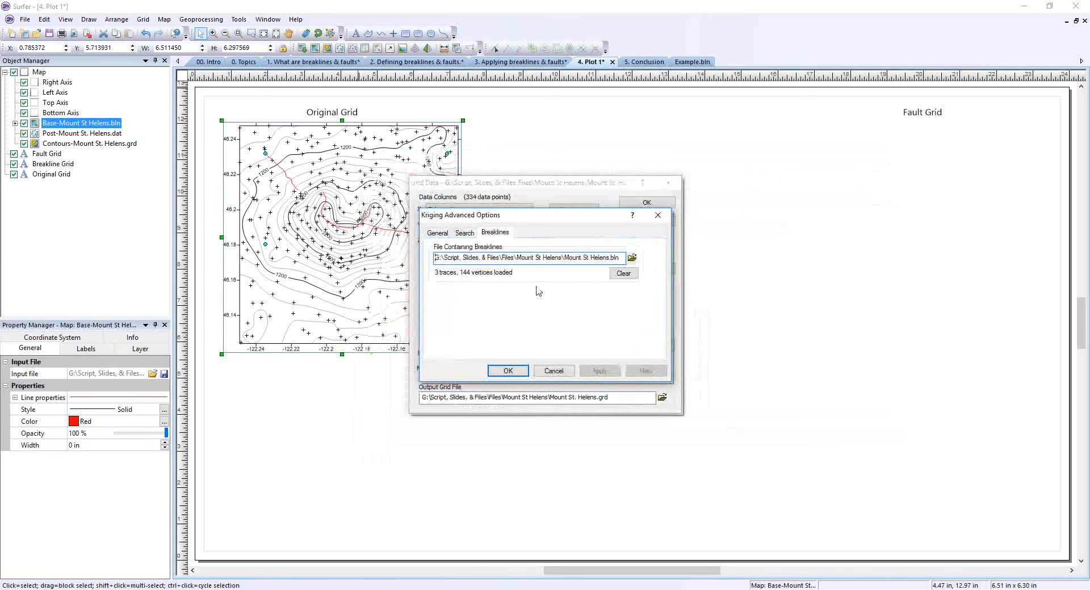
pyautogui.click(507, 370)
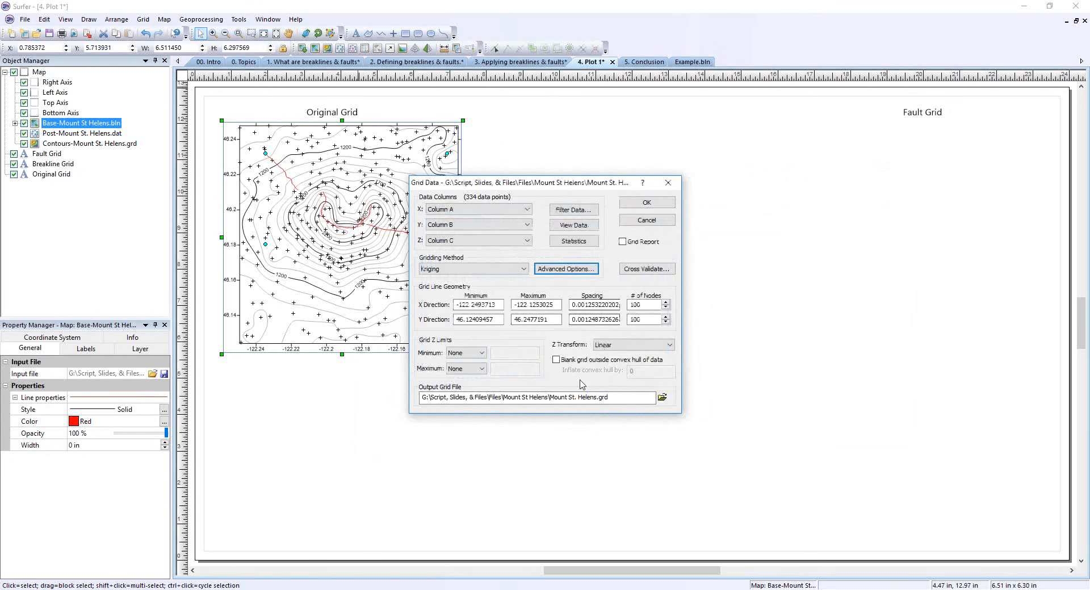
# Name the output grid Mount St. Helens_breaklines.grd and create the grid.
pyautogui.click(595, 399)
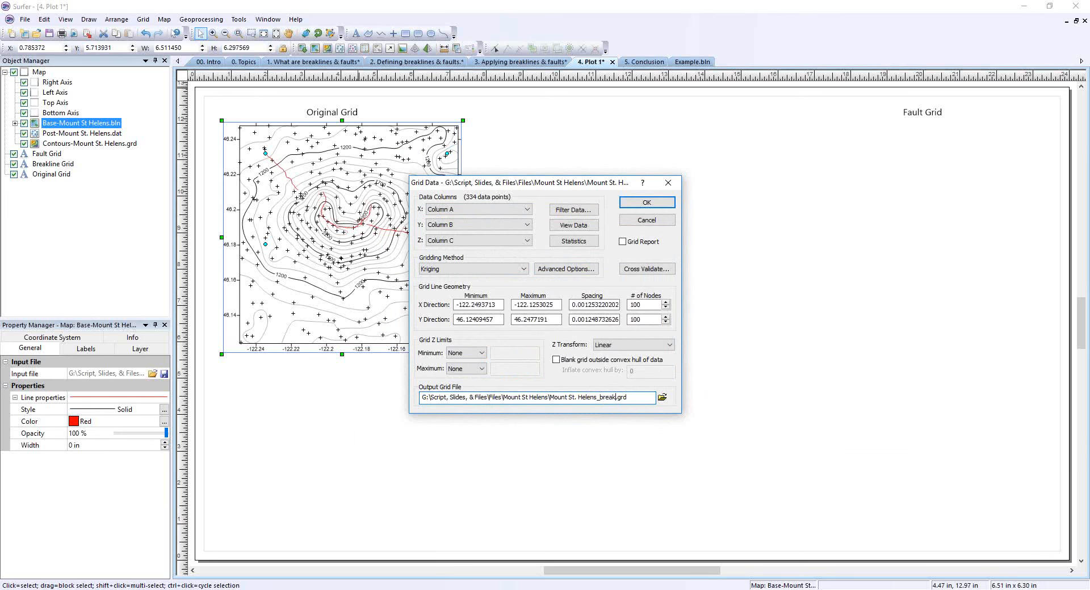
pyautogui.write('_breaklines')
pyautogui.click(668, 203)
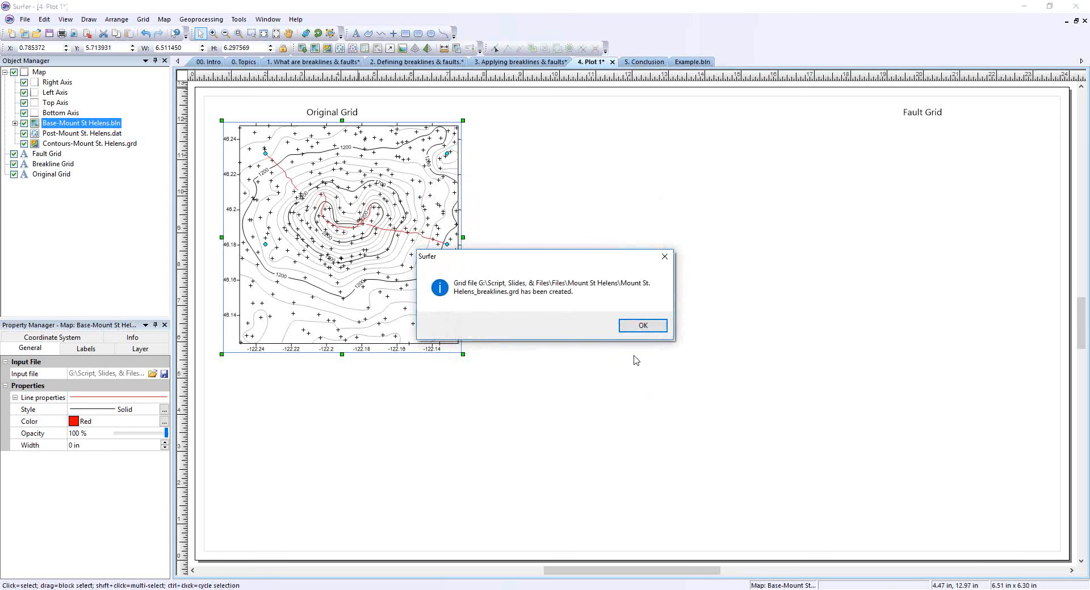
# Create a contour map from Mount St. Helens_breaklines.grd and place it beneath the Breakline Grid label.
pyautogui.click(645, 328)
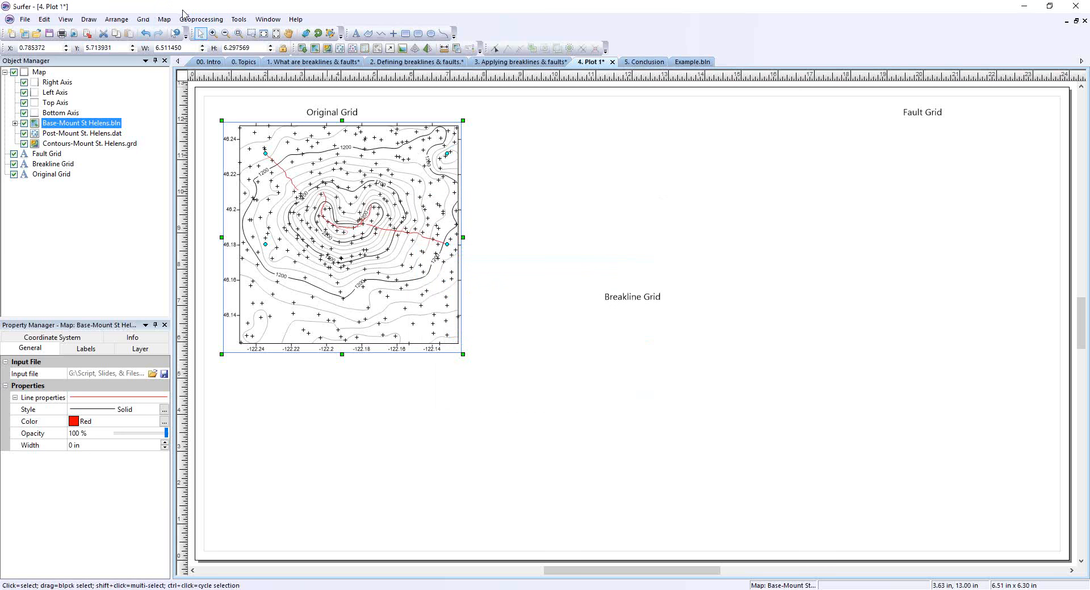
pyautogui.click(164, 20)
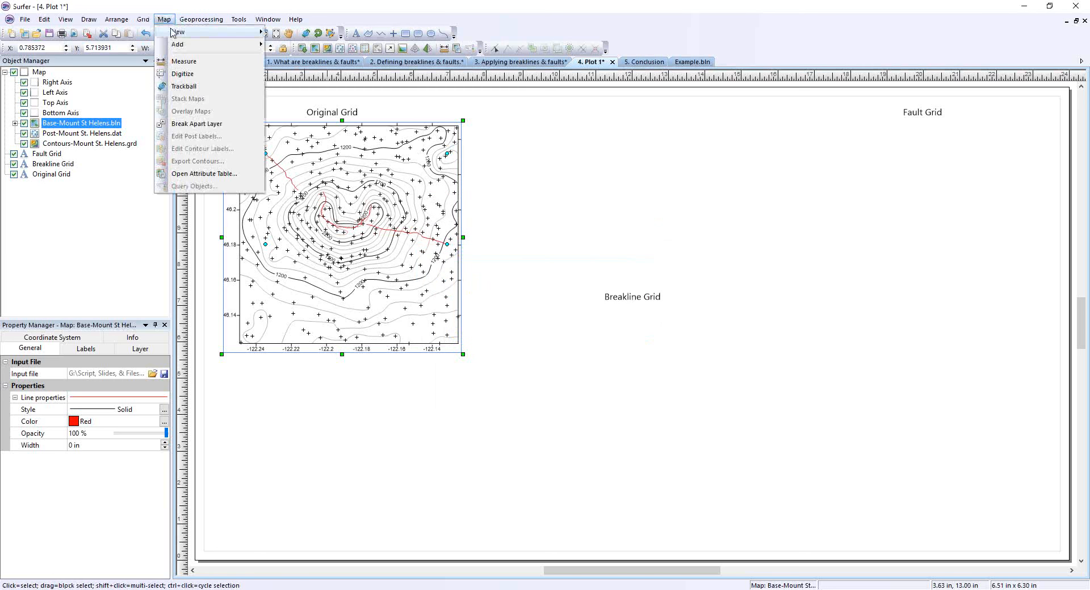
pyautogui.moveTo(188, 32)
pyautogui.click(305, 70)
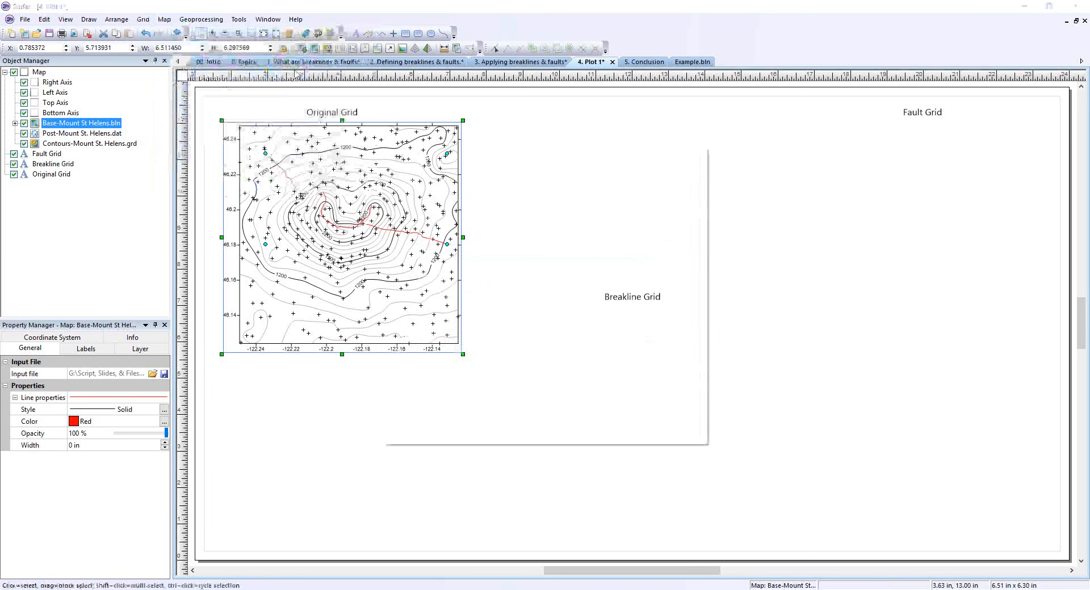
pyautogui.doubleClick(511, 216)
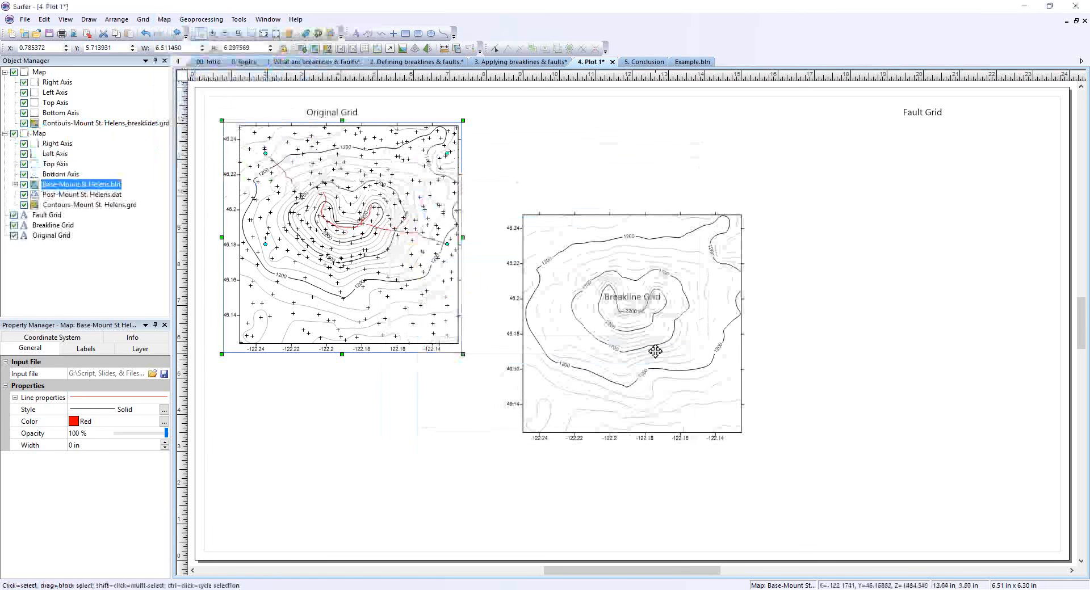
pyautogui.moveTo(649, 389); pyautogui.dragTo(653, 470)
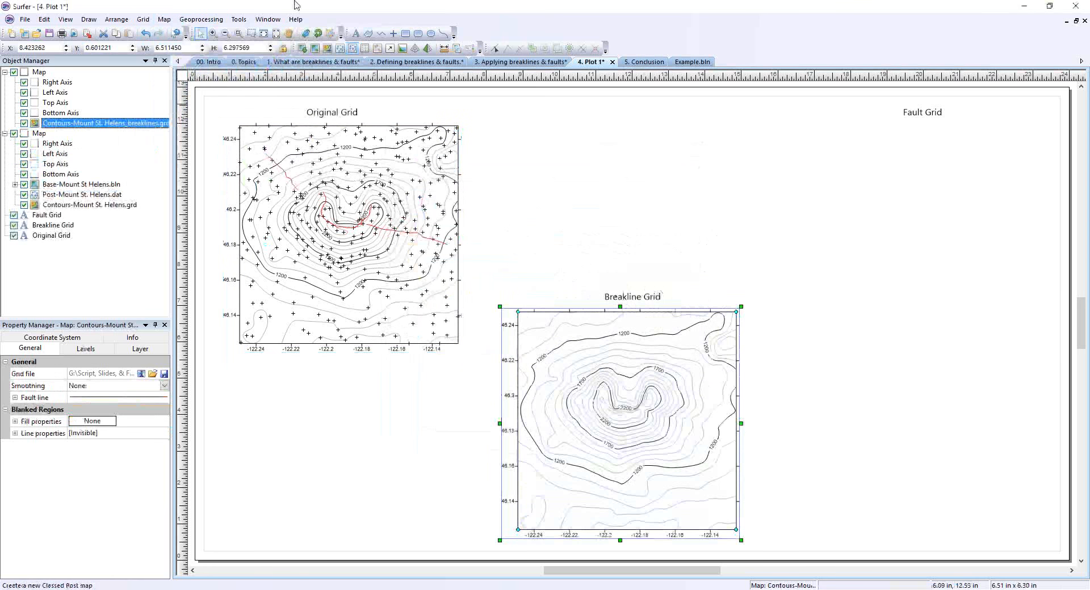
# Add Mount St Helens.bln as a base layer to the breakline contour map and set its line color to Red.
pyautogui.click(163, 21)
pyautogui.moveTo(177, 45)
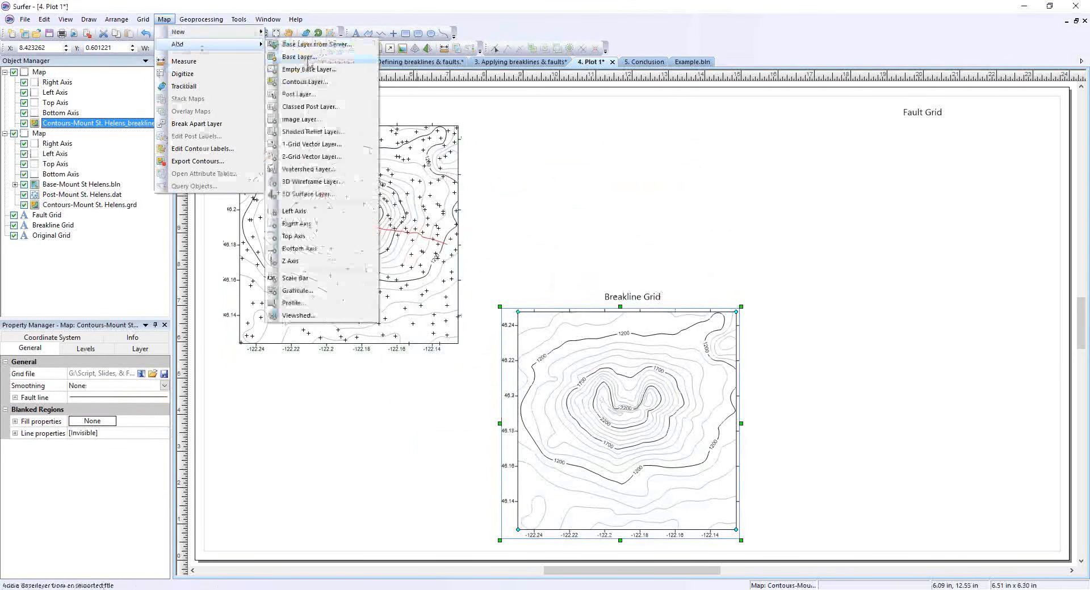
pyautogui.click(297, 57)
pyautogui.doubleClick(516, 232)
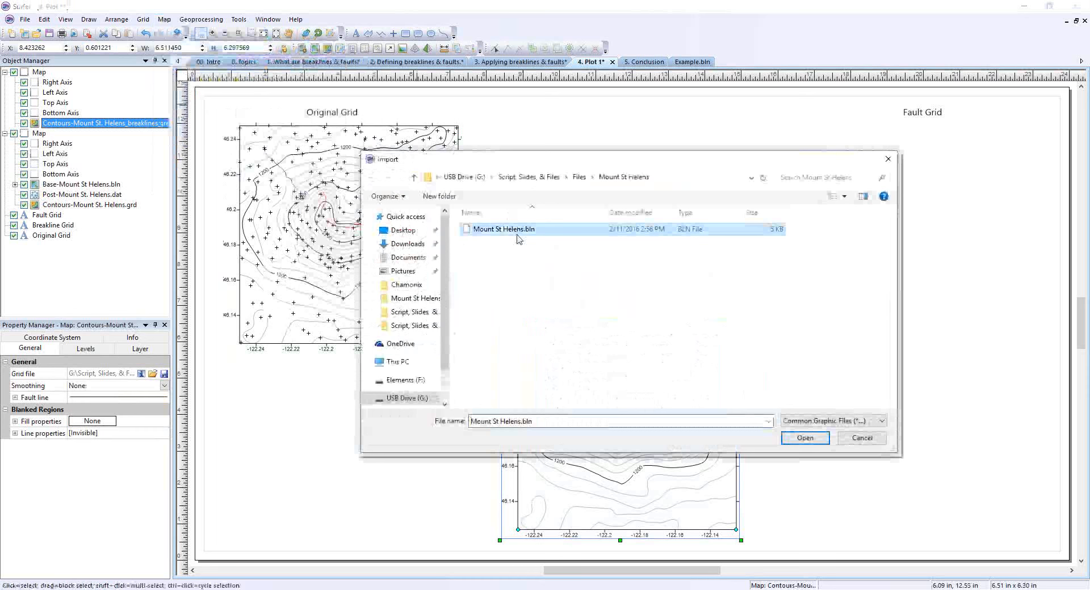
pyautogui.click(105, 125)
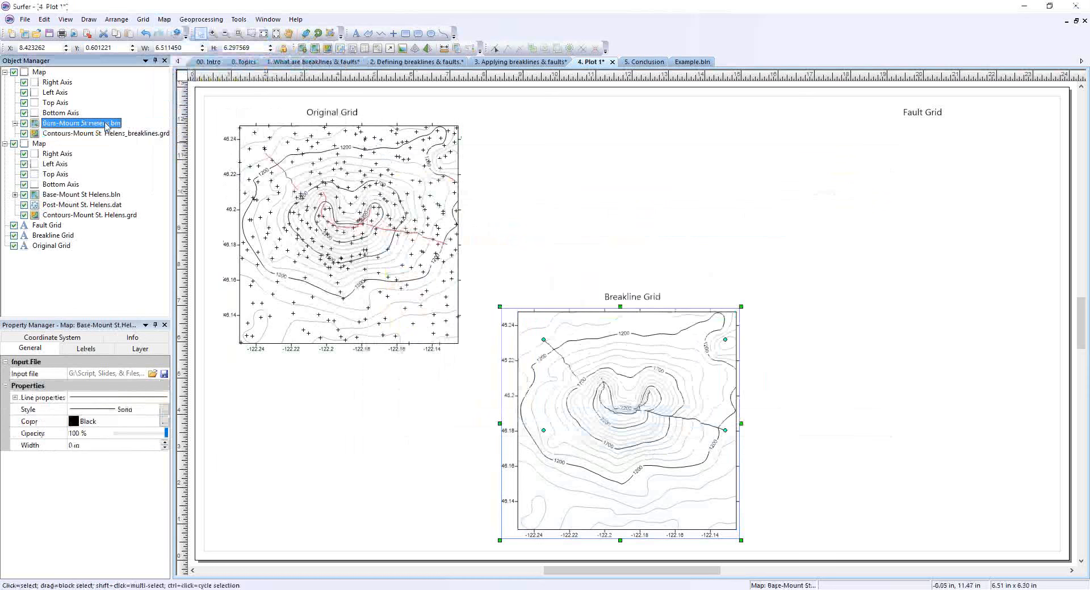
pyautogui.click(99, 423)
pyautogui.click(133, 453)
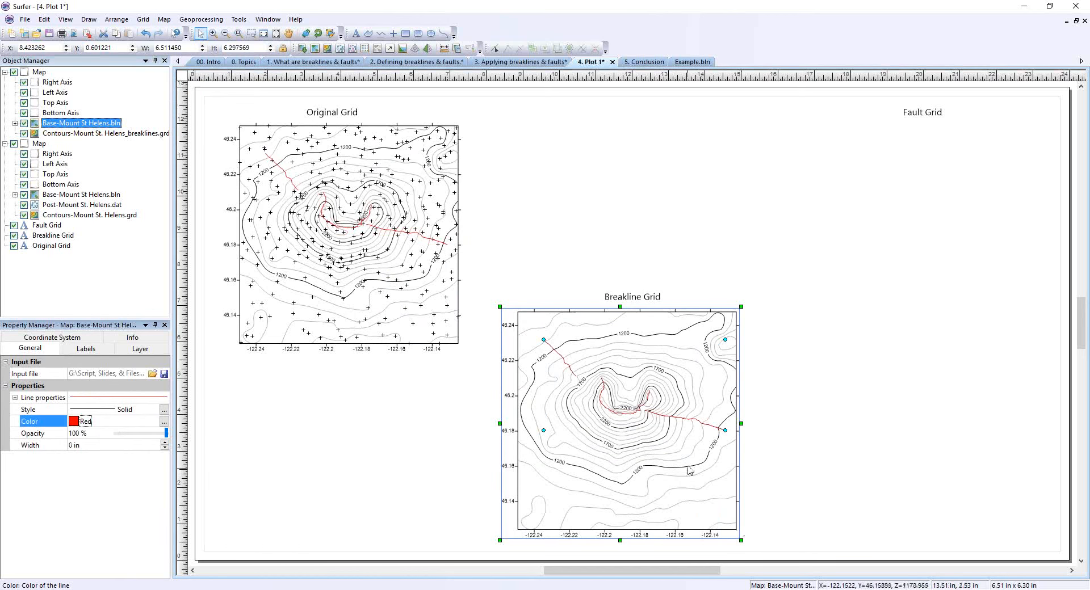
# Start gridding the Mount St. Helens.dat data file with Minimum Curvature as the gridding method.
pyautogui.scroll(2, 668, 421)
pyautogui.scroll(4, 668, 420)
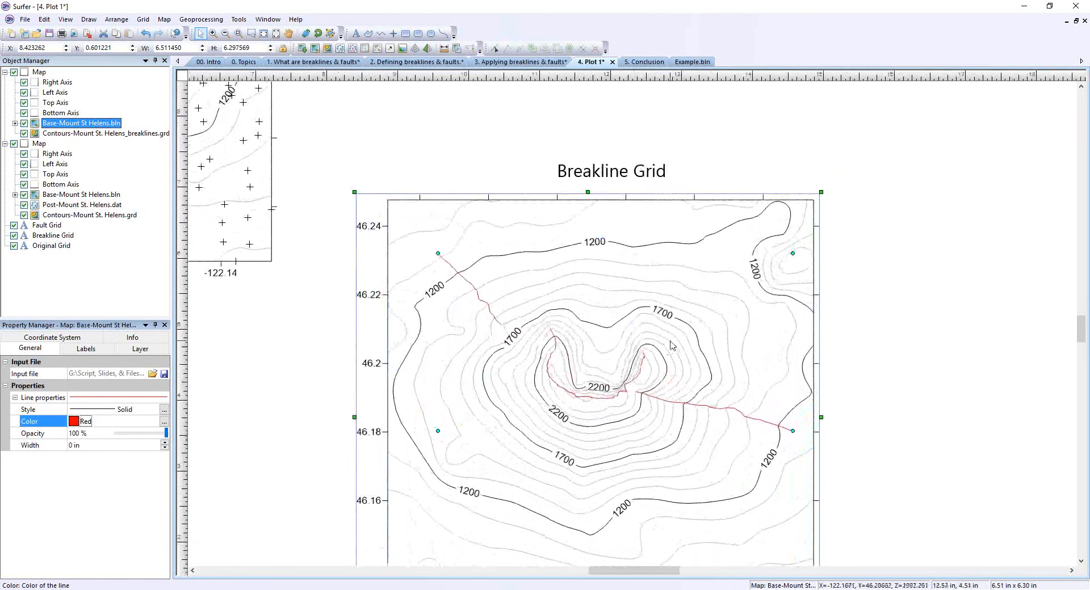
pyautogui.scroll(-5, 664, 354)
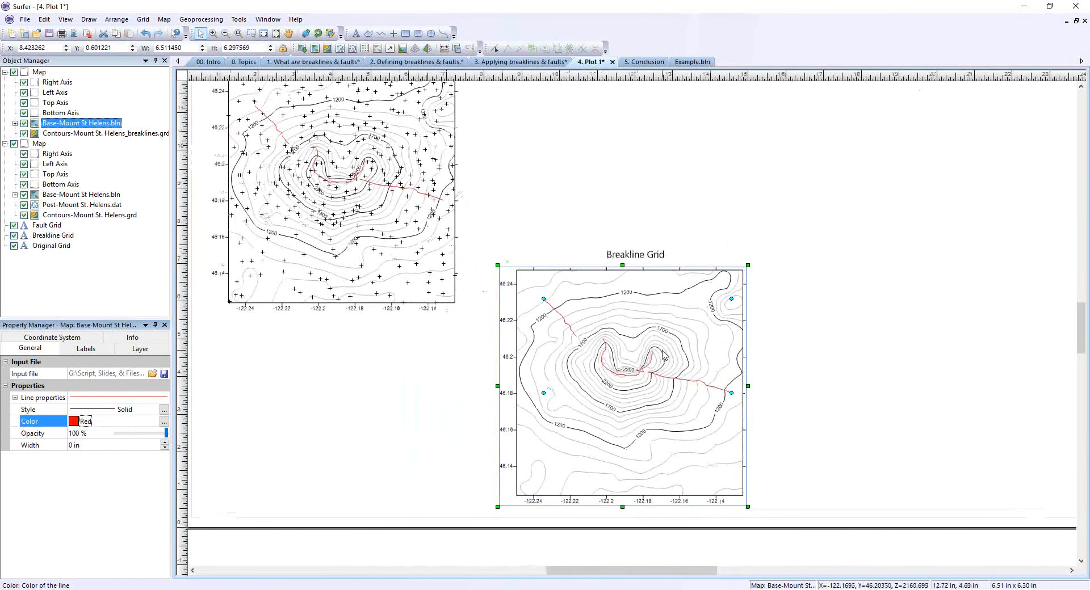
pyautogui.scroll(-1, 664, 356)
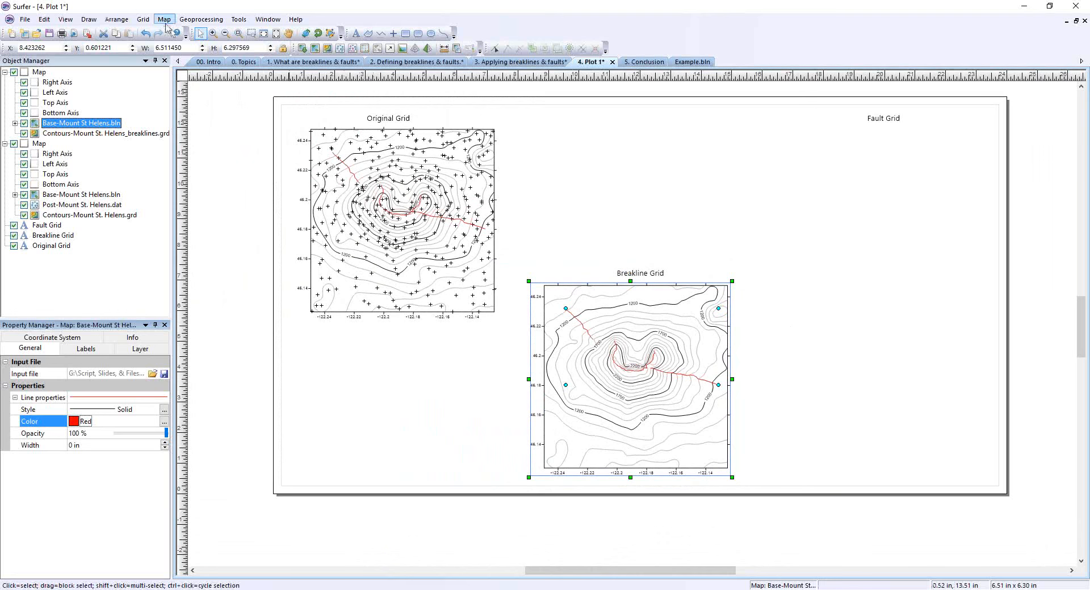
pyautogui.click(143, 19)
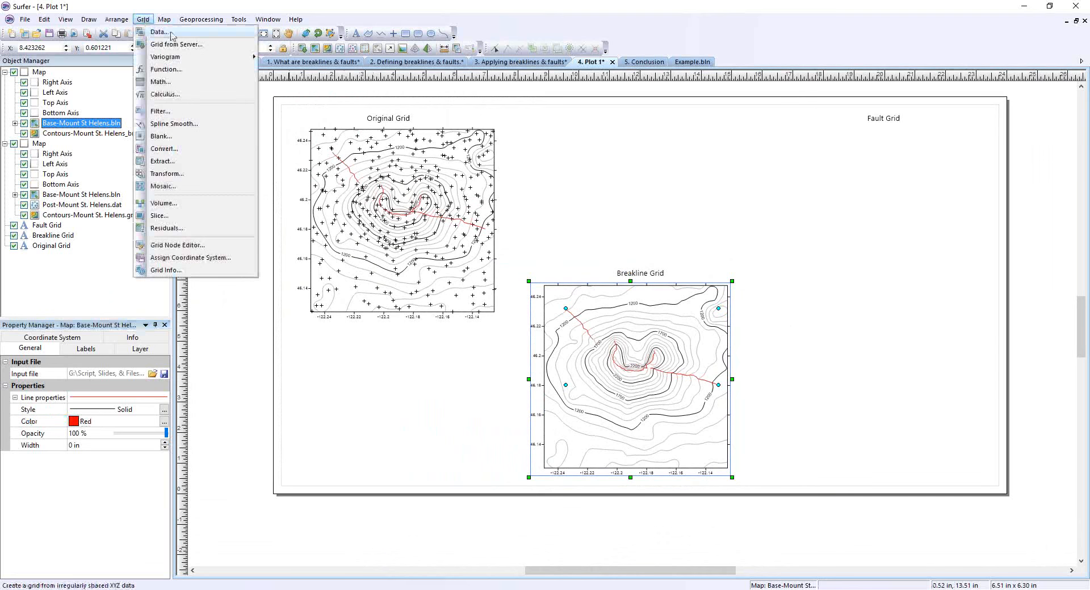
pyautogui.click(170, 33)
pyautogui.click(525, 215)
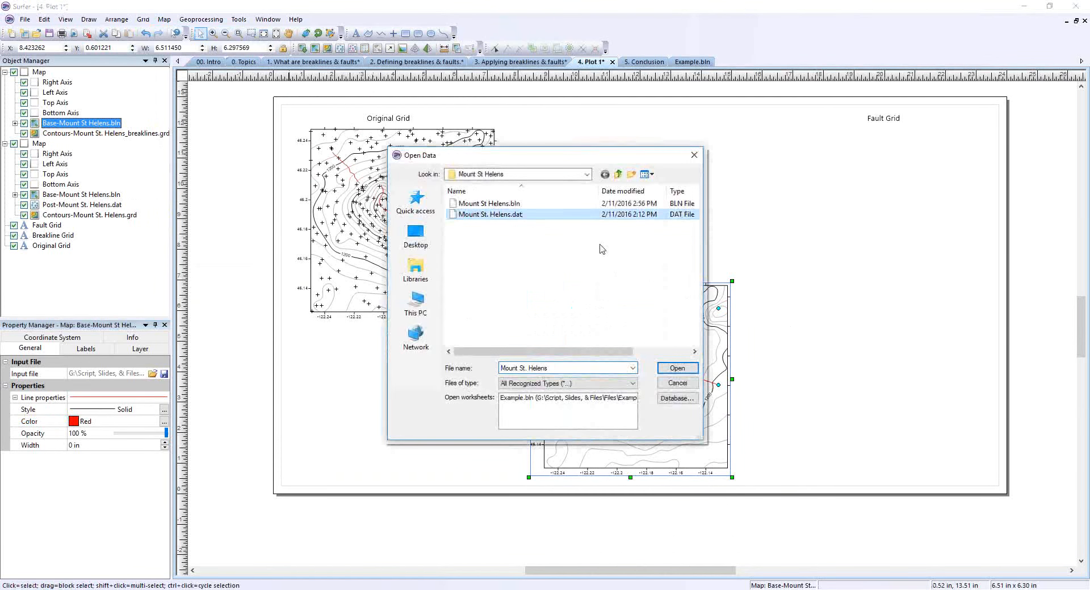
pyautogui.click(677, 369)
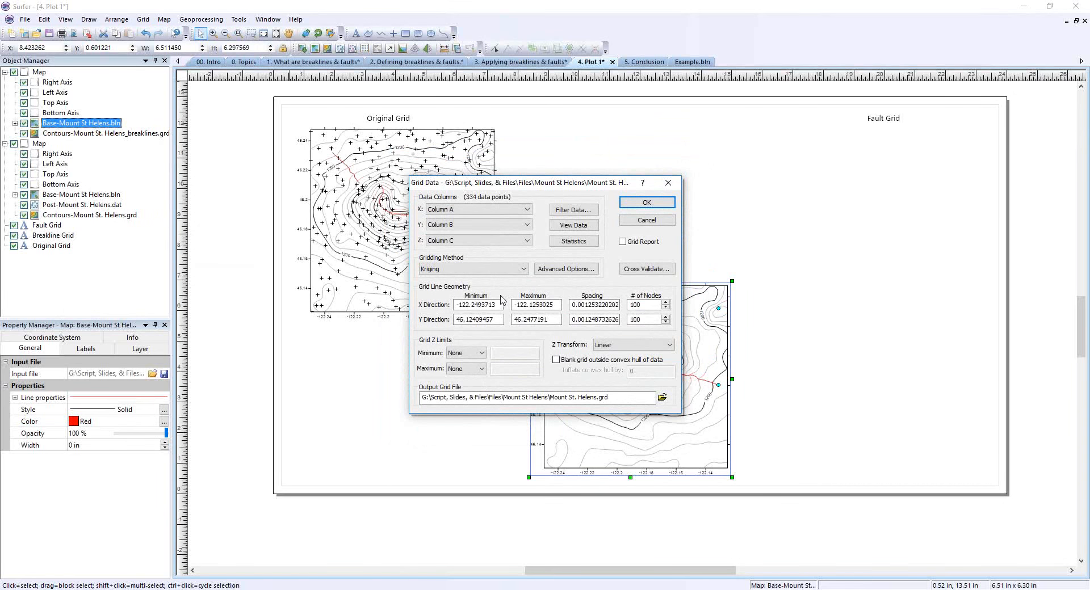
pyautogui.click(490, 270)
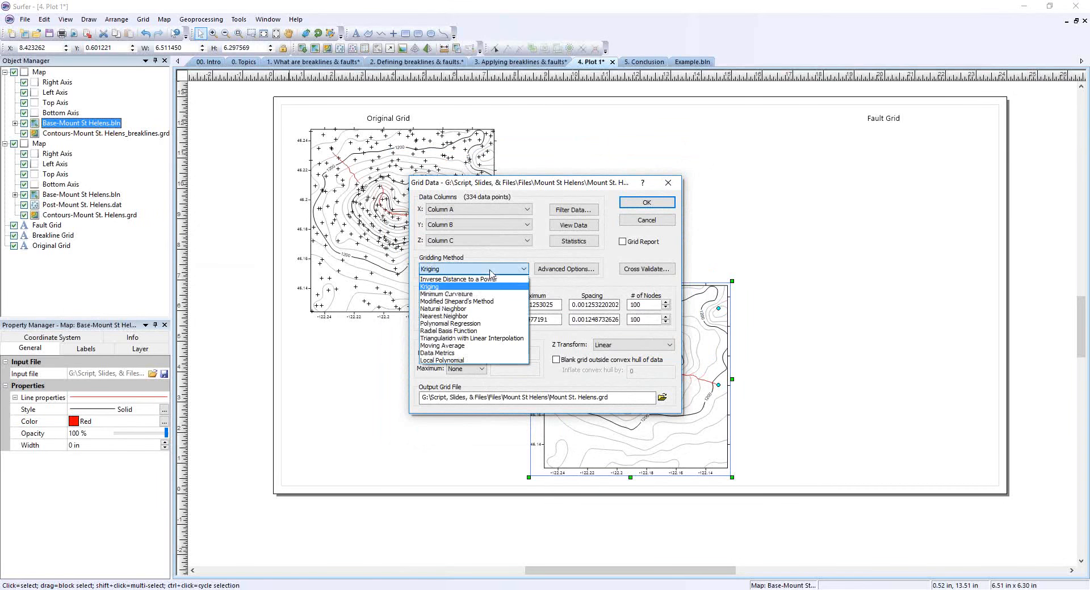
pyautogui.click(469, 294)
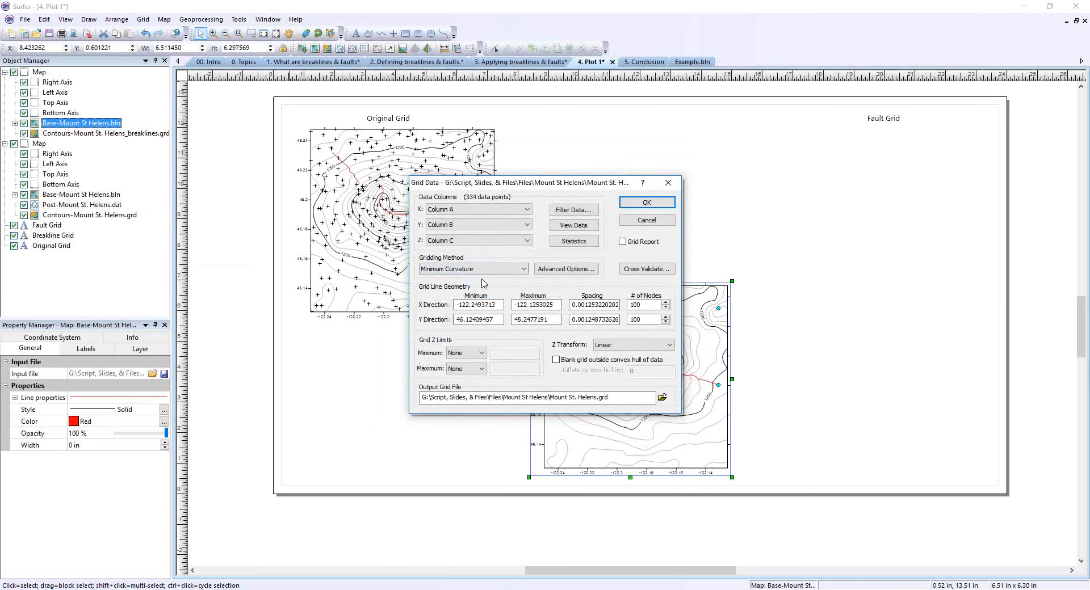
# Load Mount St Helens.bln as the fault traces file in the advanced Minimum Curvature options.
pyautogui.click(579, 270)
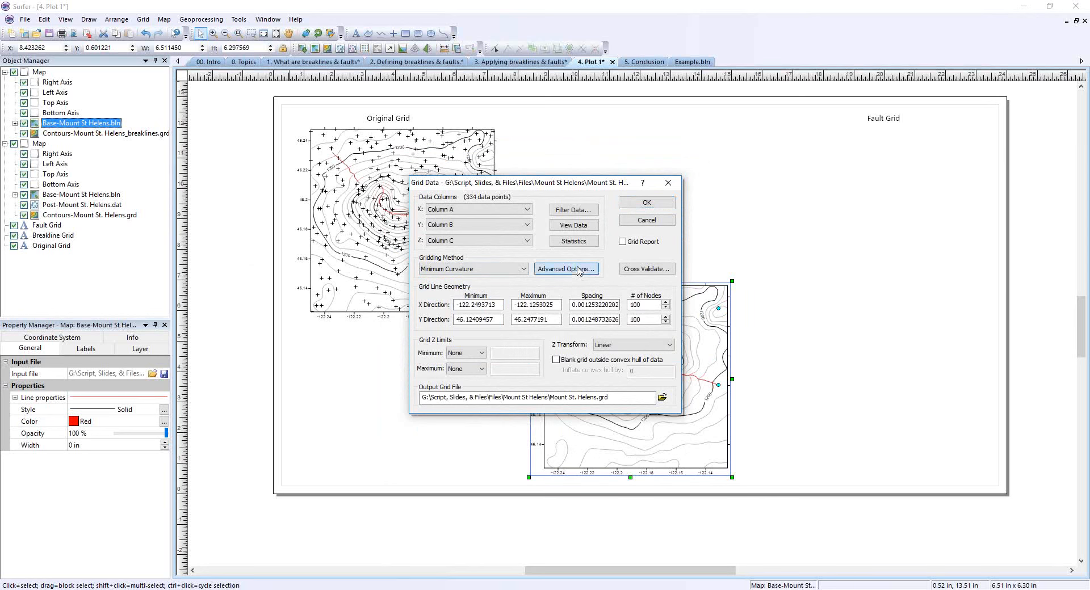
pyautogui.click(491, 234)
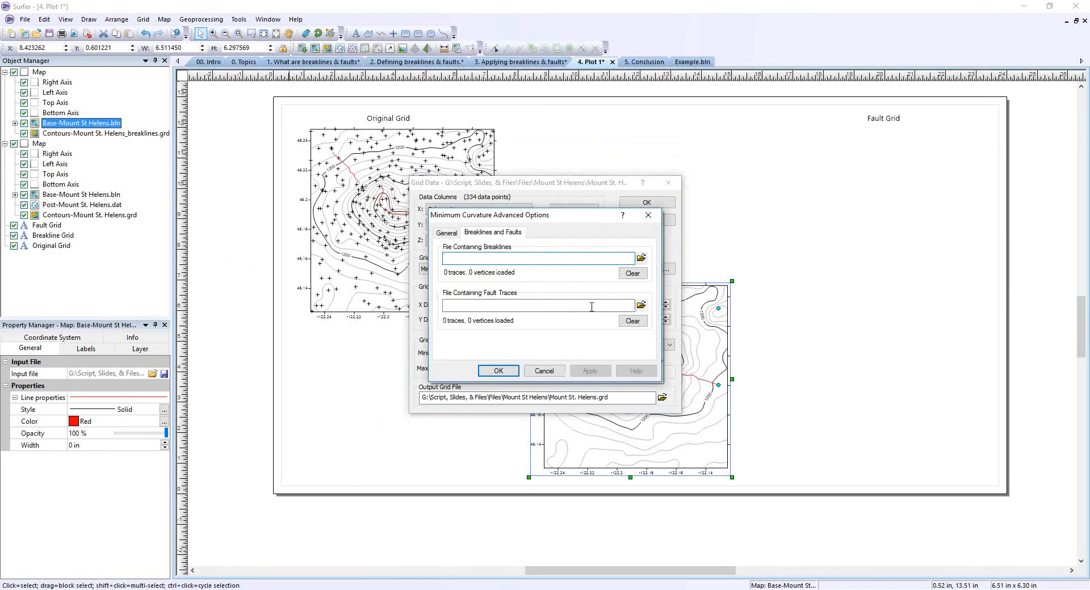
pyautogui.click(642, 306)
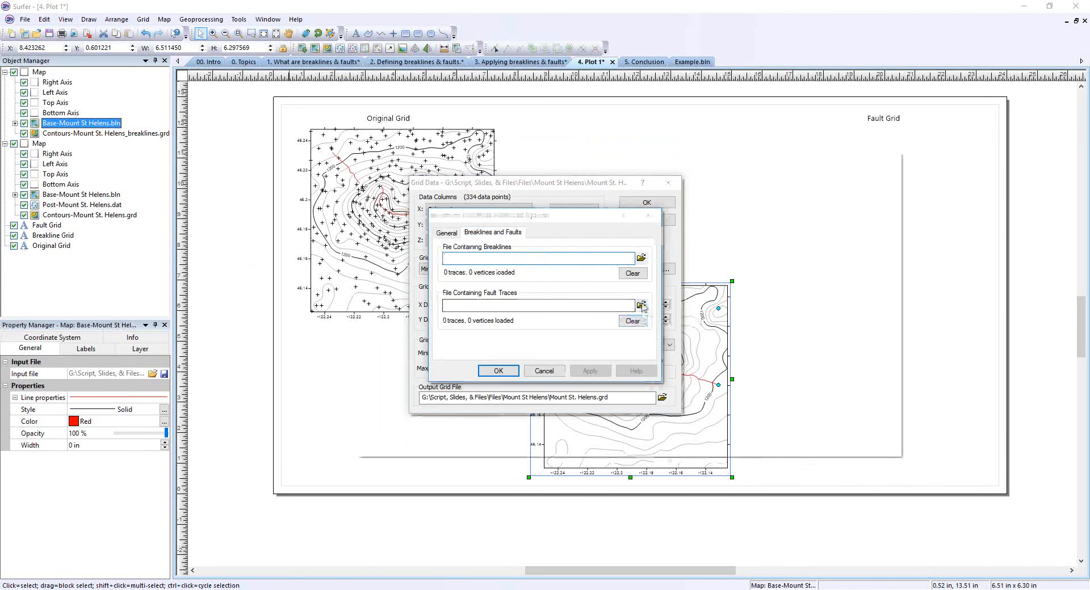
pyautogui.click(511, 231)
pyautogui.doubleClick(513, 233)
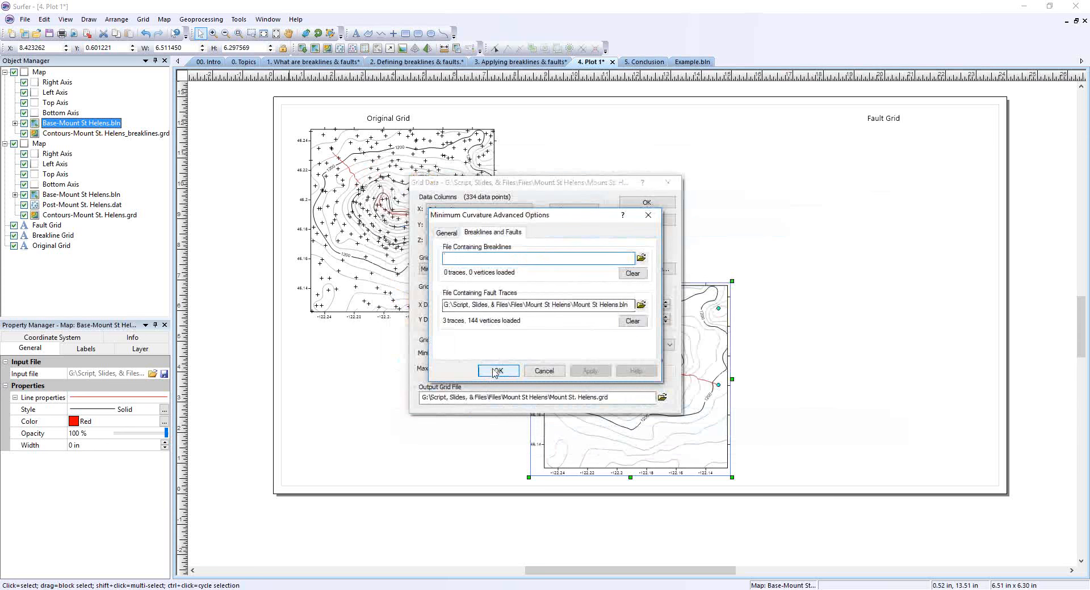
pyautogui.click(495, 371)
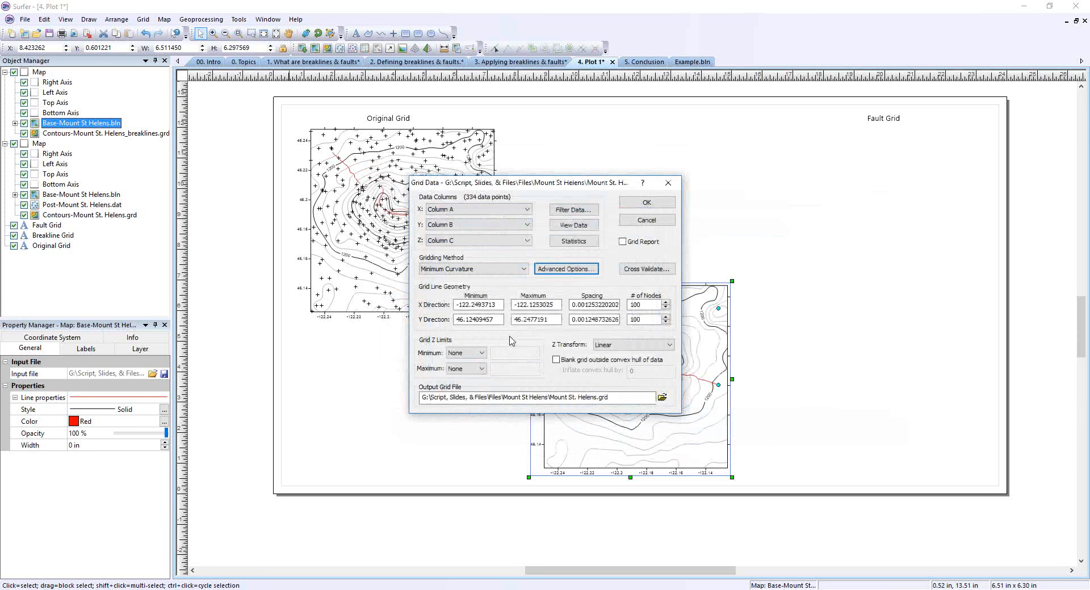
# Name the output grid Mount St. Helens_fault.grd and create the grid.
pyautogui.click(598, 398)
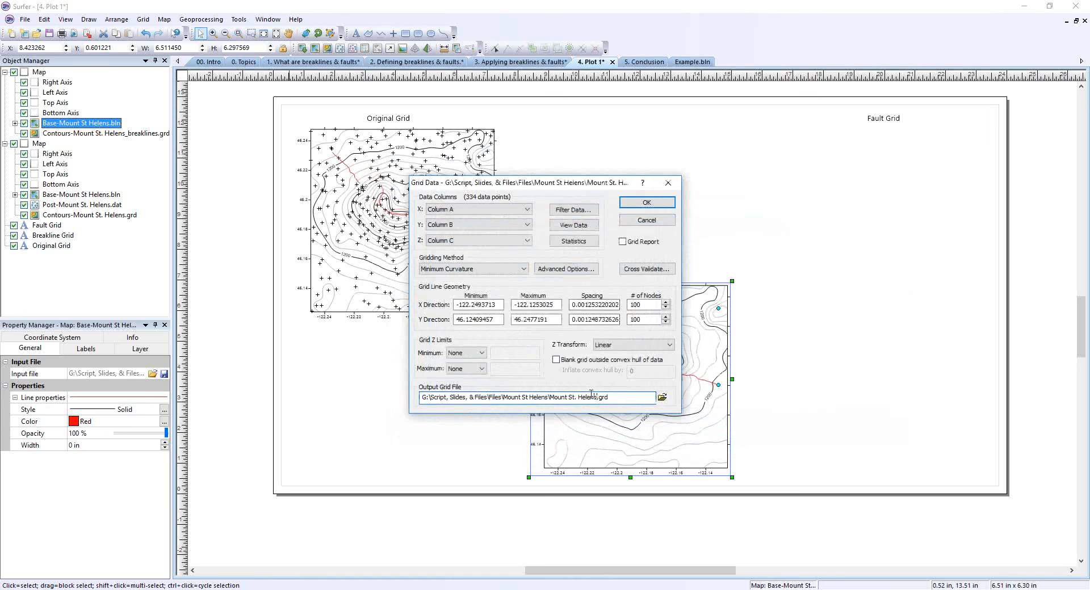
pyautogui.write('_fault')
pyautogui.click(650, 205)
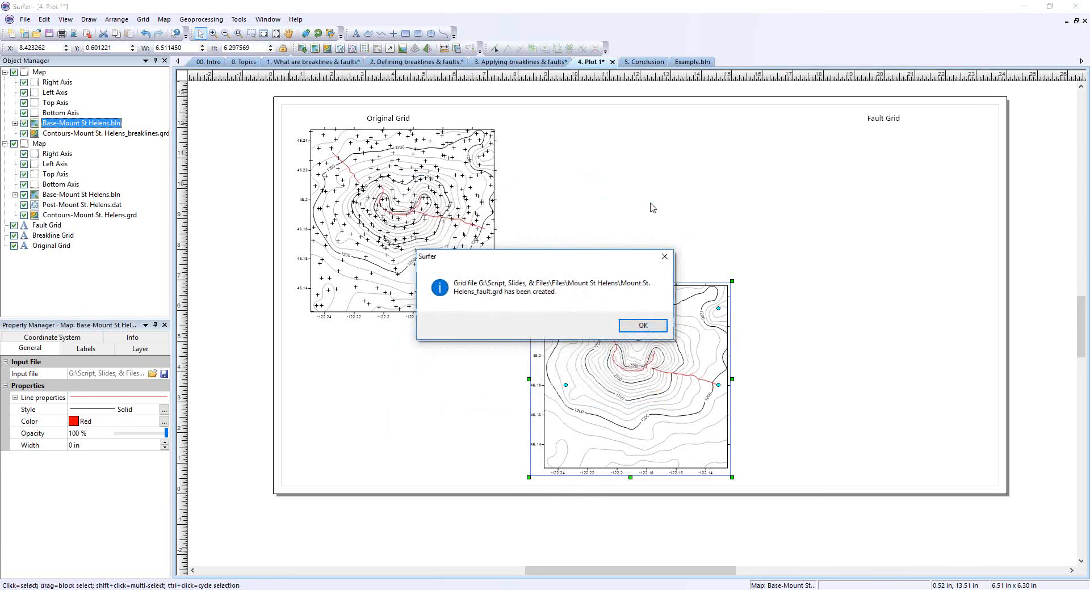
pyautogui.click(641, 326)
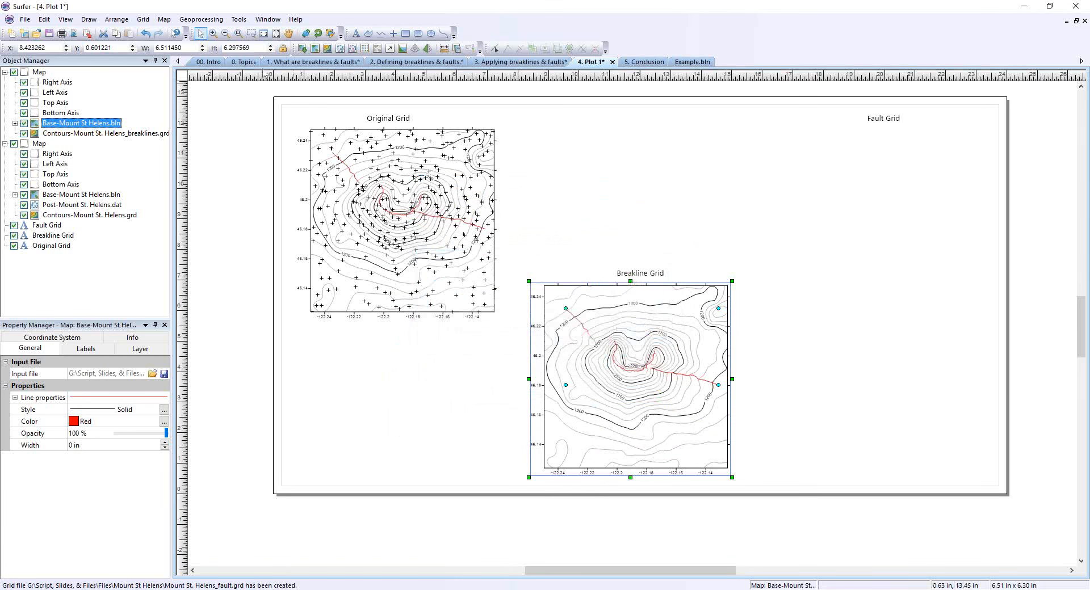
# Create a contour map from Mount St. Helens_fault.grd and place it beneath the Fault Grid label.
pyautogui.click(164, 19)
pyautogui.moveTo(184, 26)
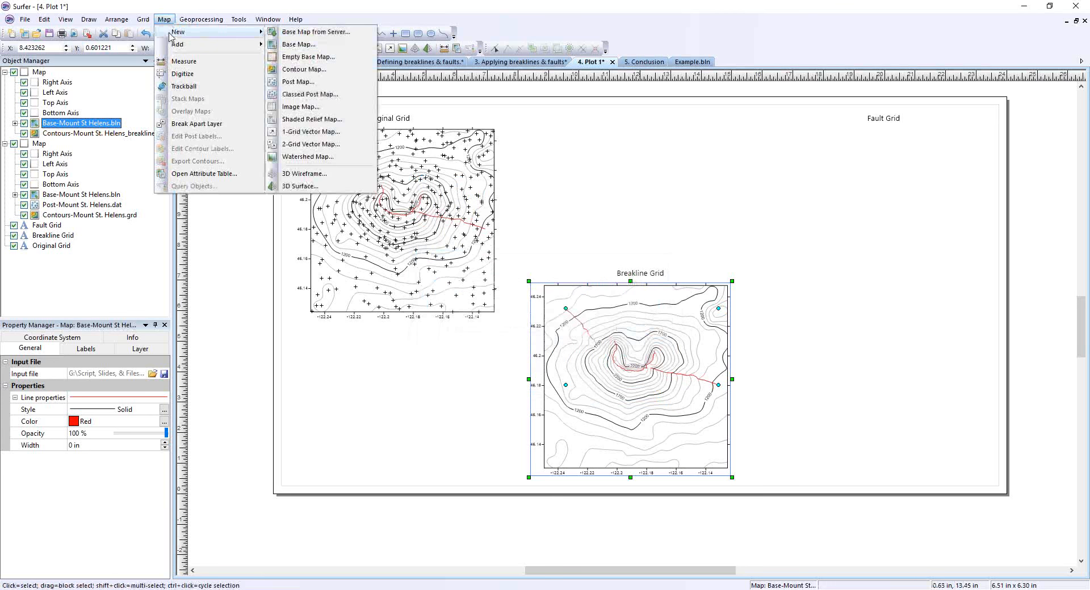
pyautogui.click(309, 71)
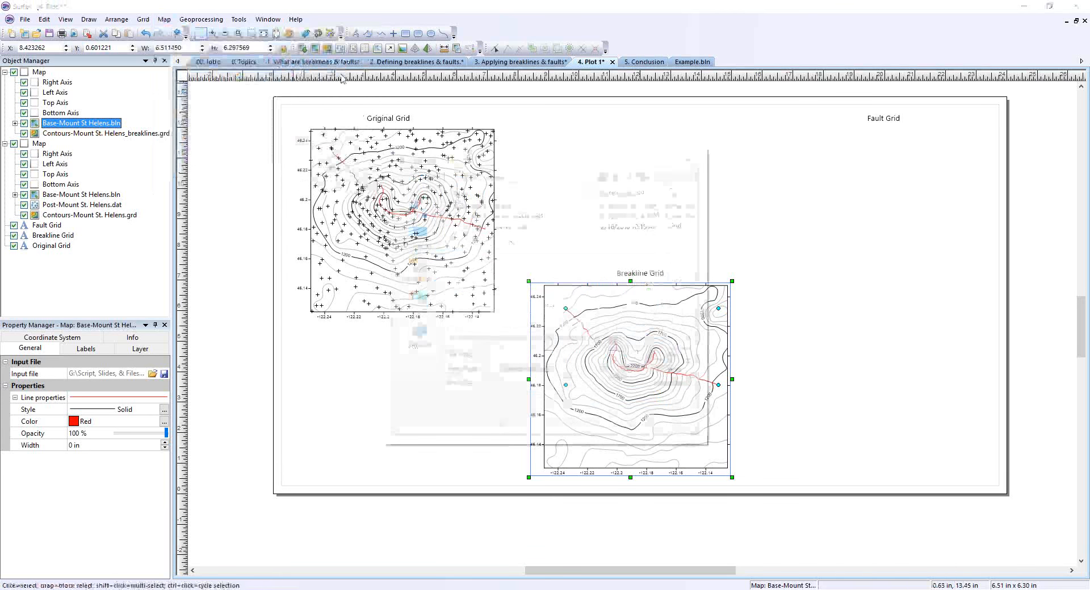
pyautogui.doubleClick(506, 227)
pyautogui.moveTo(630, 229); pyautogui.dragTo(876, 164)
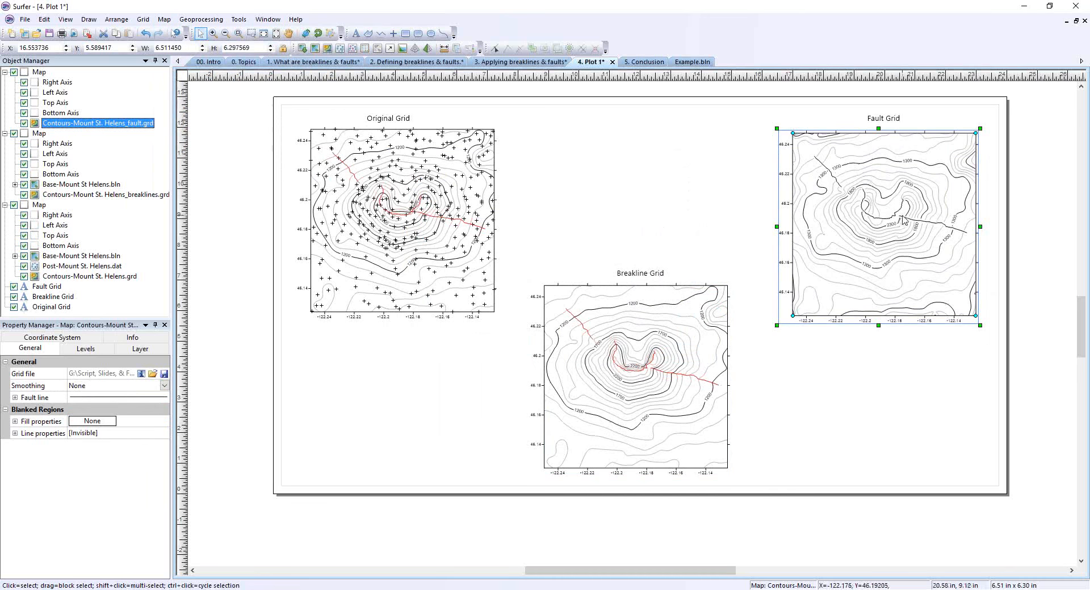
# Set the fault line color of the fault grid's contour map to Red.
pyautogui.click(15, 397)
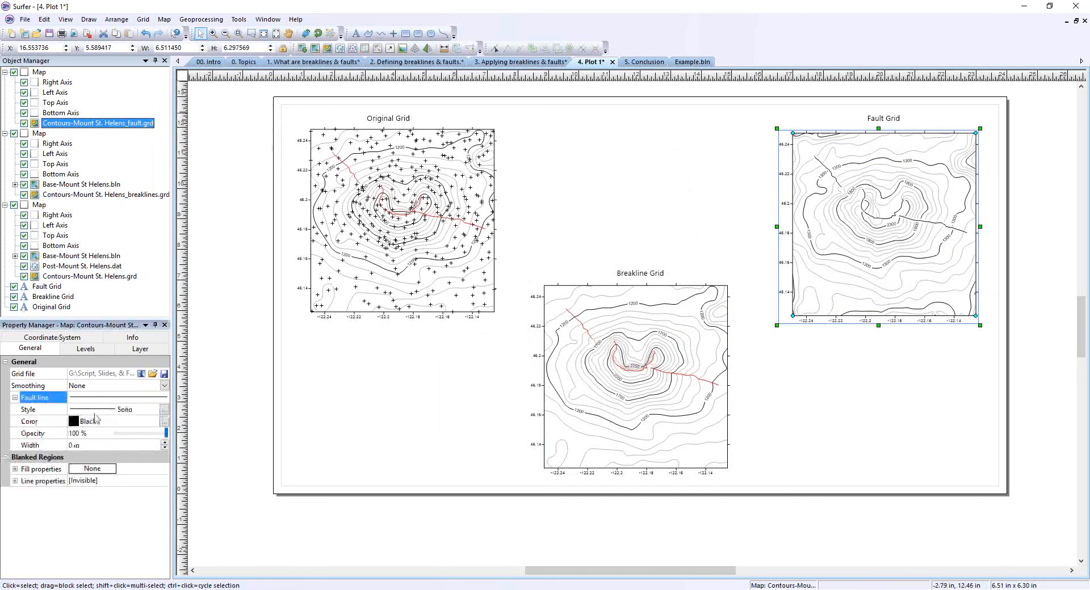
pyautogui.click(86, 421)
pyautogui.click(136, 455)
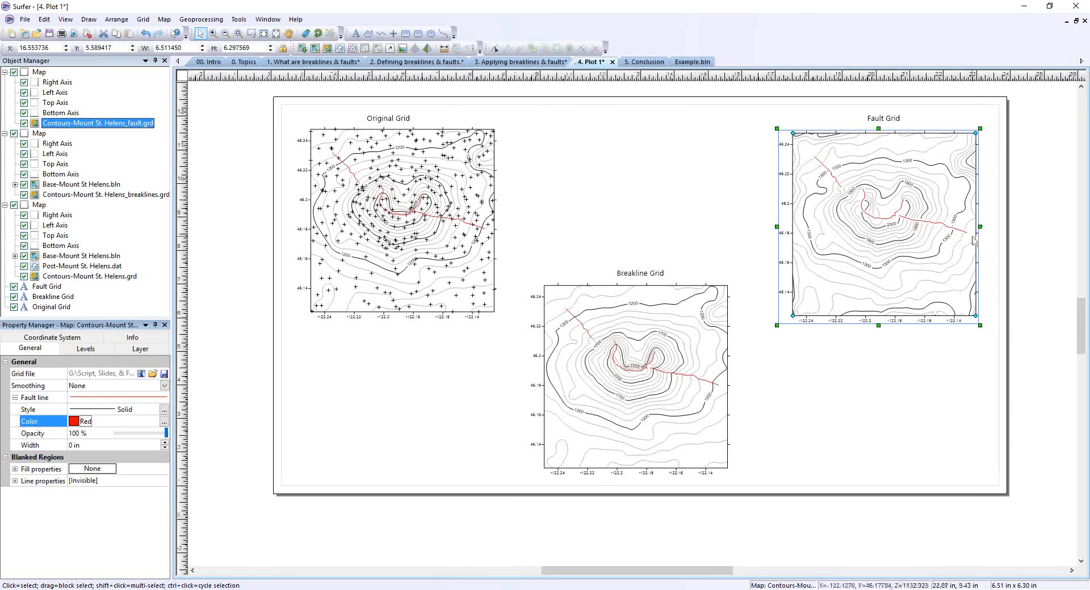
# Compare the contours around the red lines in the fault, breakline and original maps, examining the original map up close.
pyautogui.scroll(1, 981, 243)
pyautogui.scroll(2, 974, 241)
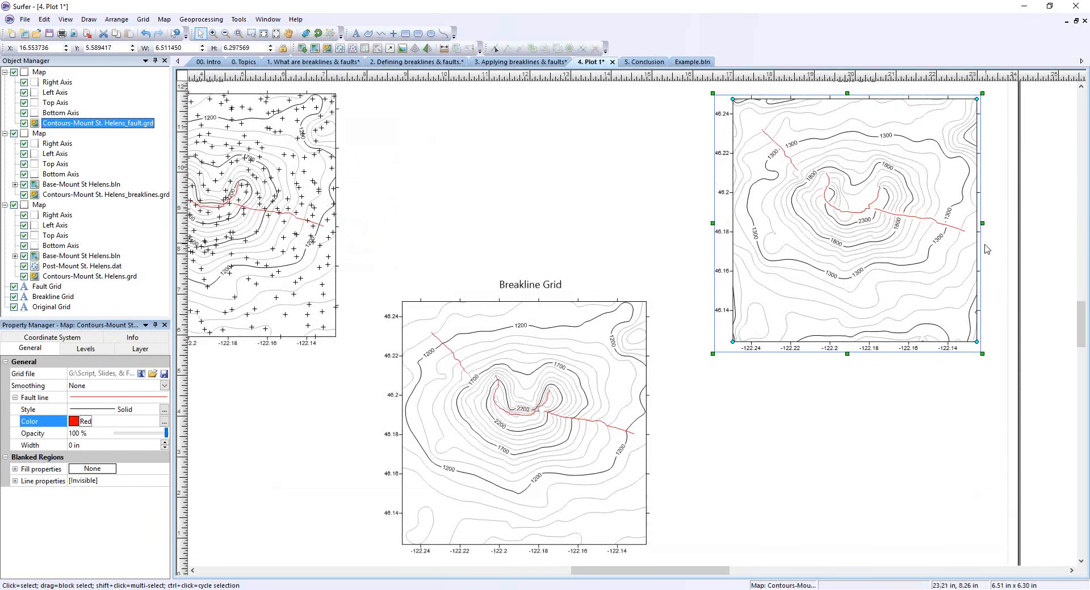
pyautogui.scroll(-2, 985, 251)
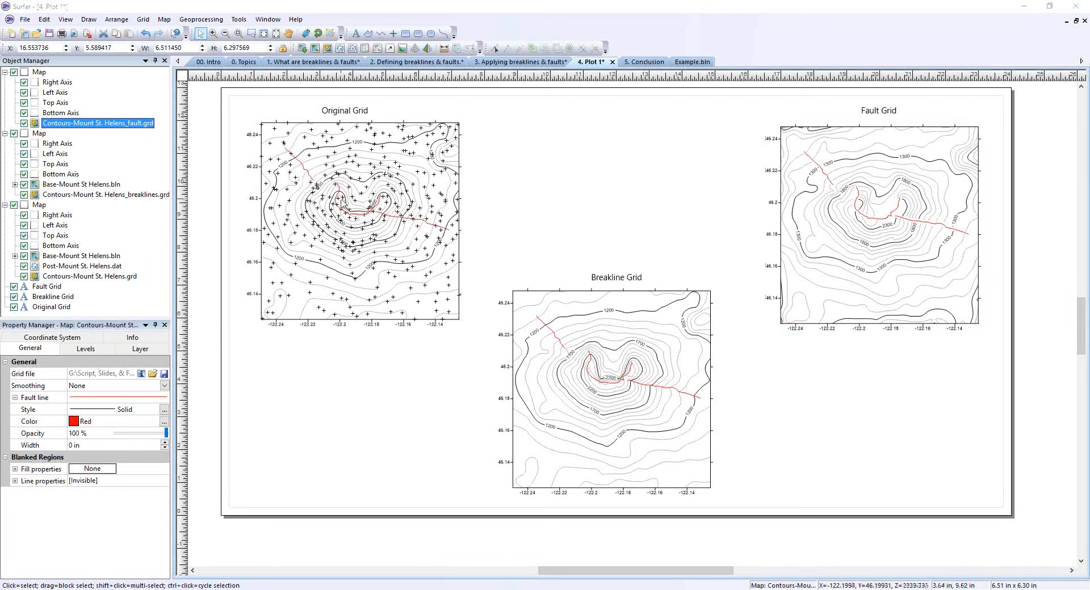
pyautogui.scroll(1, 338, 198)
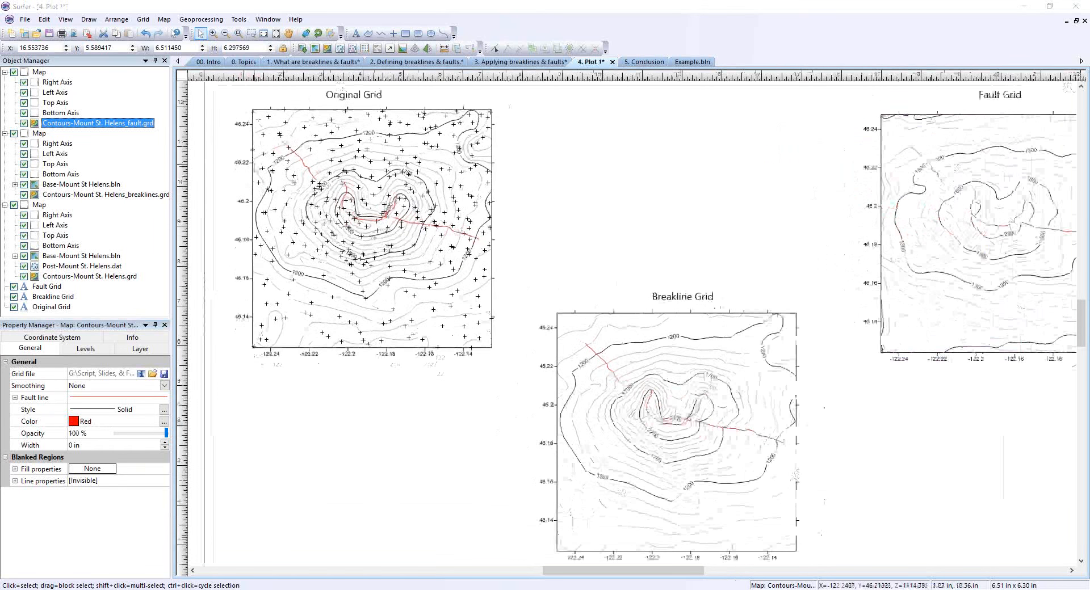
pyautogui.scroll(2, 291, 194)
pyautogui.scroll(3, 311, 128)
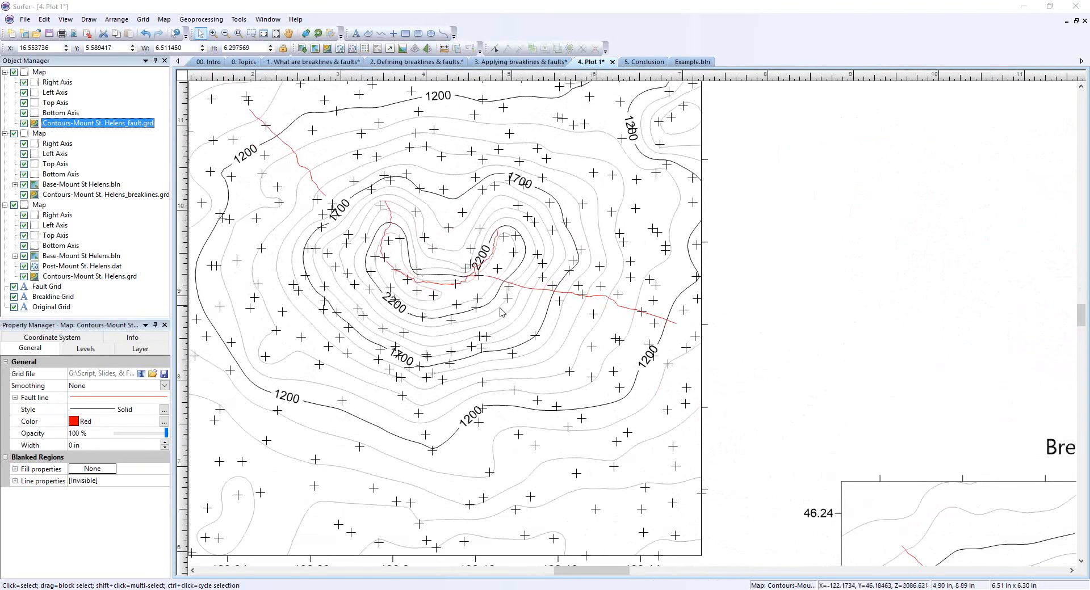
# Examine up close how the contours behave along the red breaklines in the Breakline Grid map.
pyautogui.scroll(-2, 555, 312)
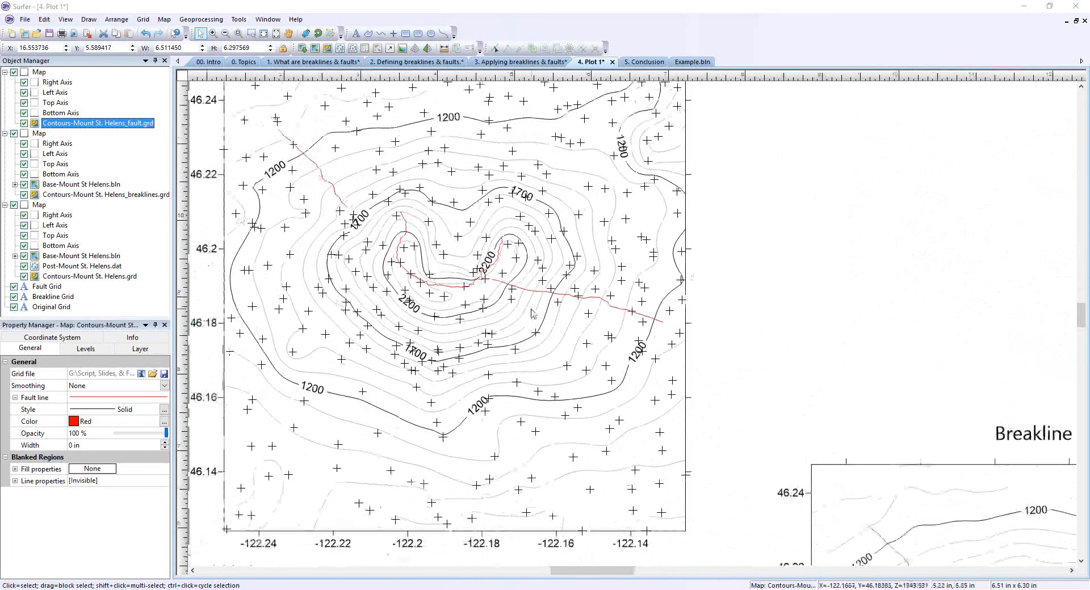
pyautogui.scroll(-2, 488, 312)
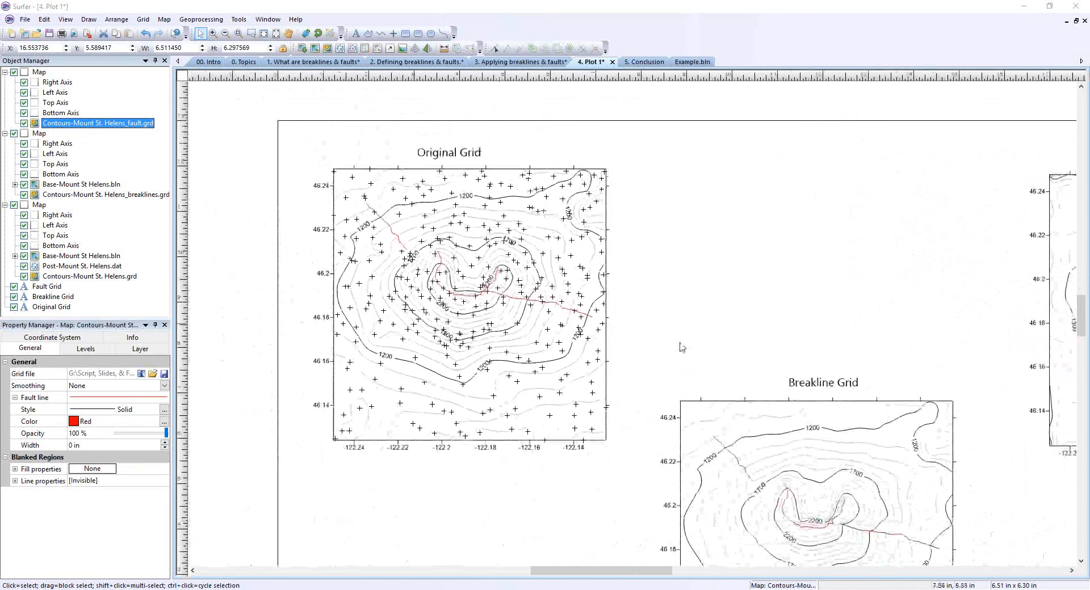
pyautogui.scroll(-3, 334, 146)
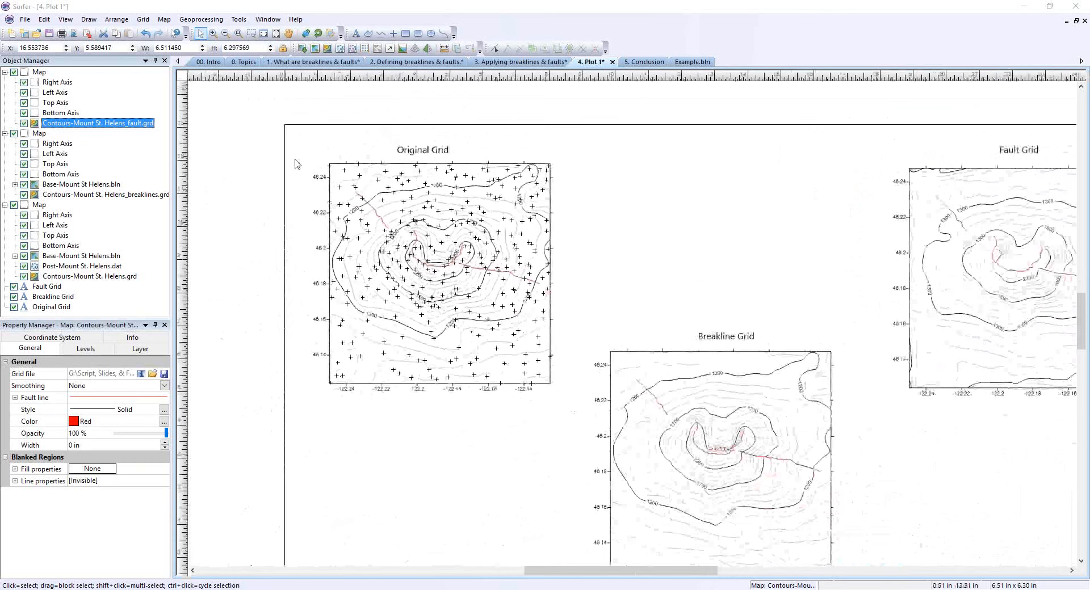
pyautogui.scroll(3, 687, 453)
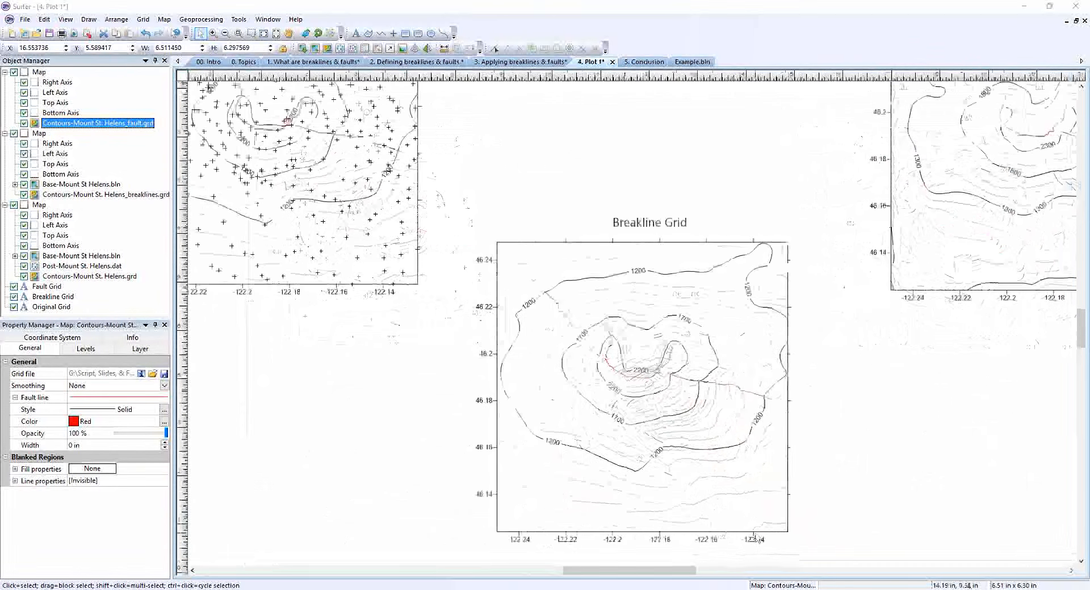
pyautogui.scroll(2, 715, 415)
pyautogui.scroll(2, 504, 243)
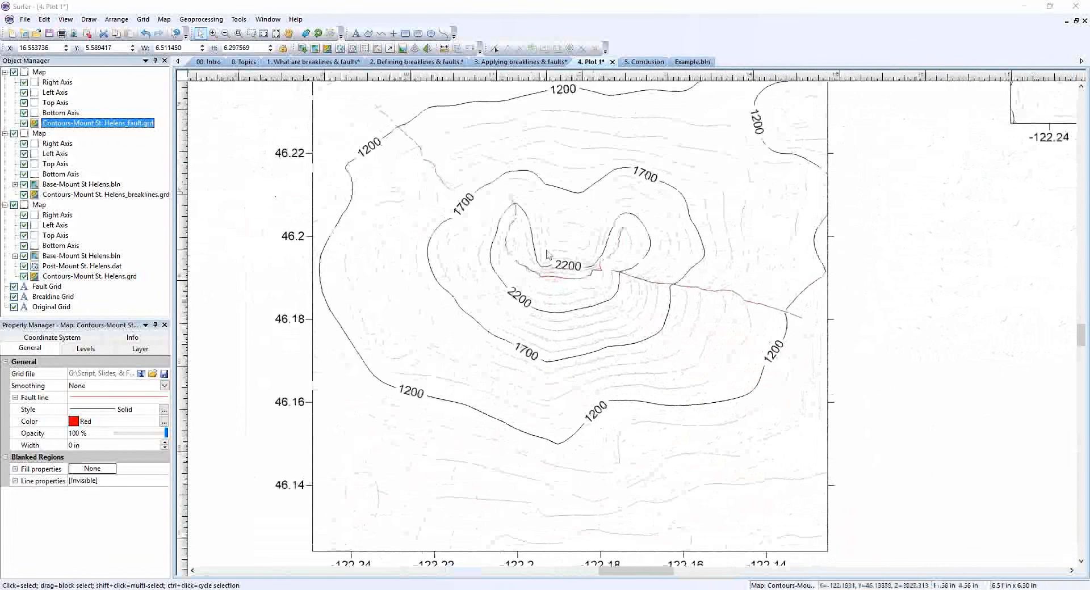
pyautogui.scroll(2, 504, 243)
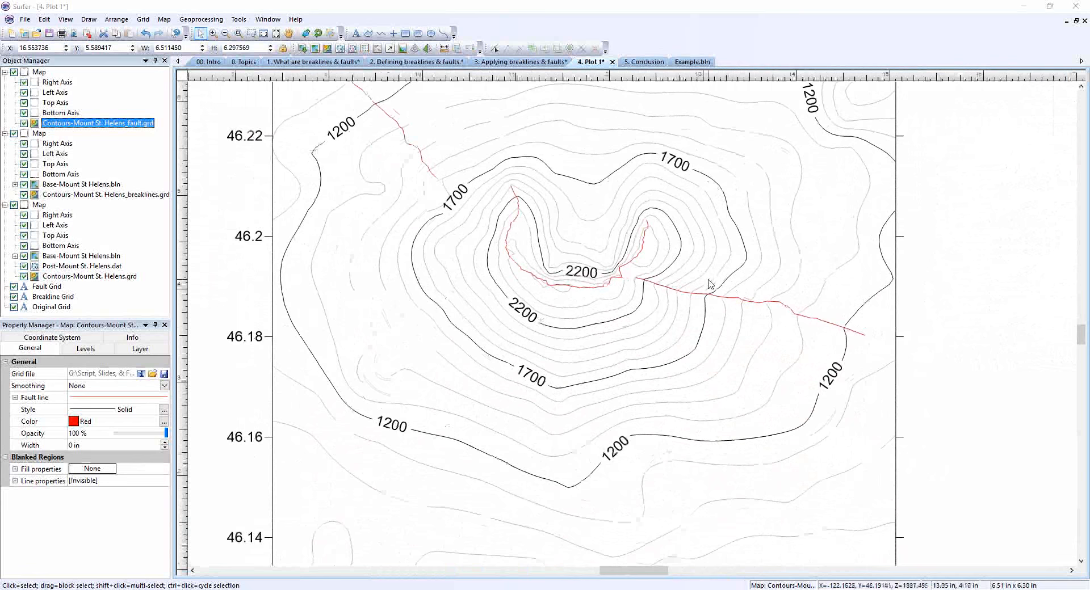
# Compare the Breakline Grid map with the original and fault grid maps, with parts of all three in view.
pyautogui.scroll(-2, 710, 281)
pyautogui.scroll(-1, 704, 286)
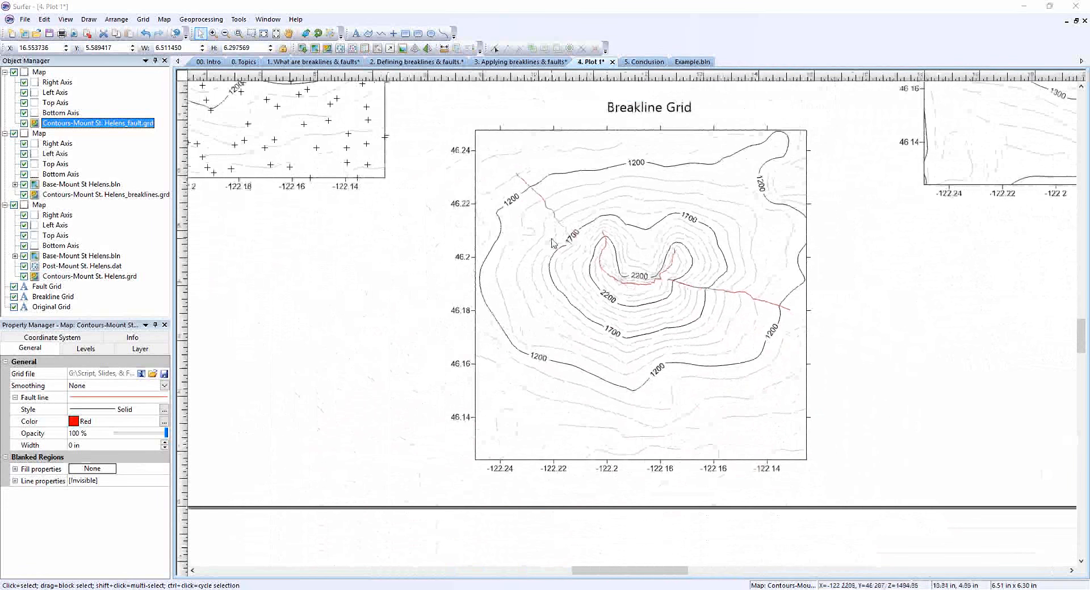
pyautogui.scroll(-1, 552, 243)
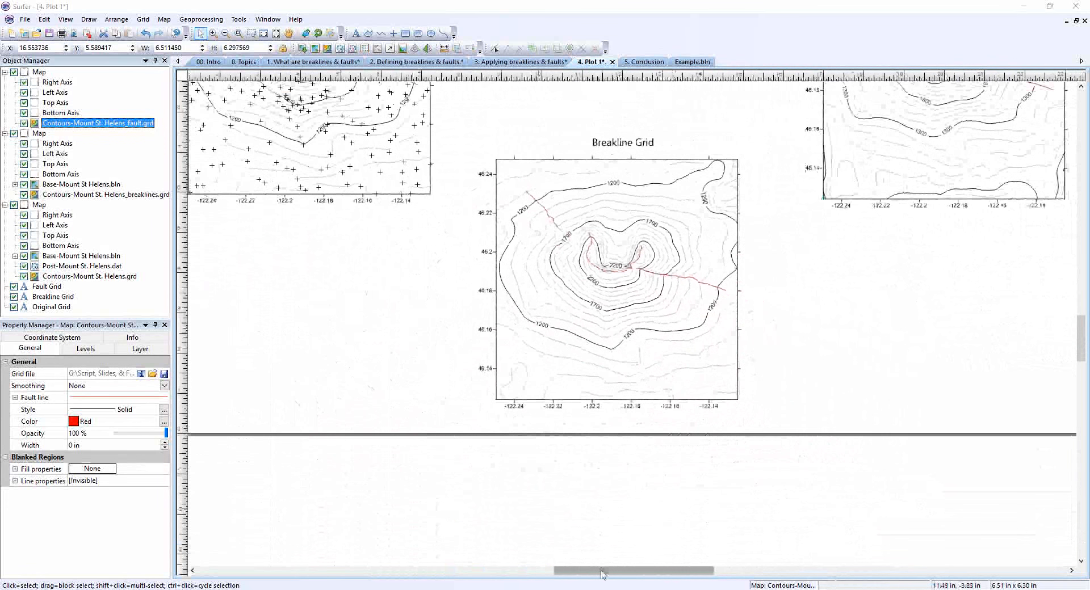
pyautogui.moveTo(596, 573); pyautogui.dragTo(589, 573)
pyautogui.moveTo(1083, 340); pyautogui.dragTo(1083, 328)
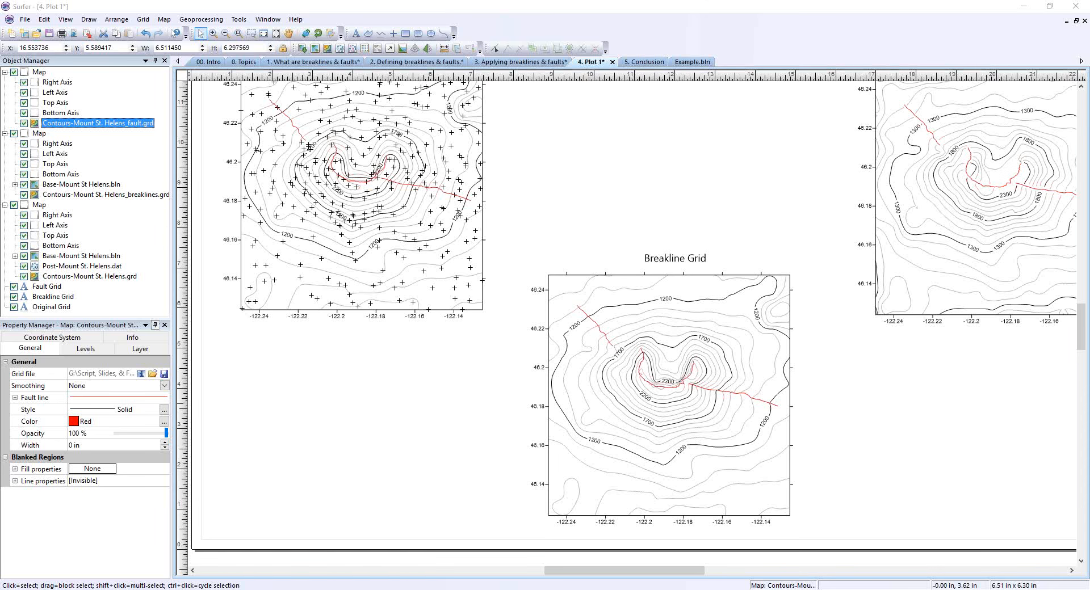
# Review which gridding methods support breaklines and faults in the Applying breaklines & faults document, and show the Conclusion document.
pyautogui.click(521, 62)
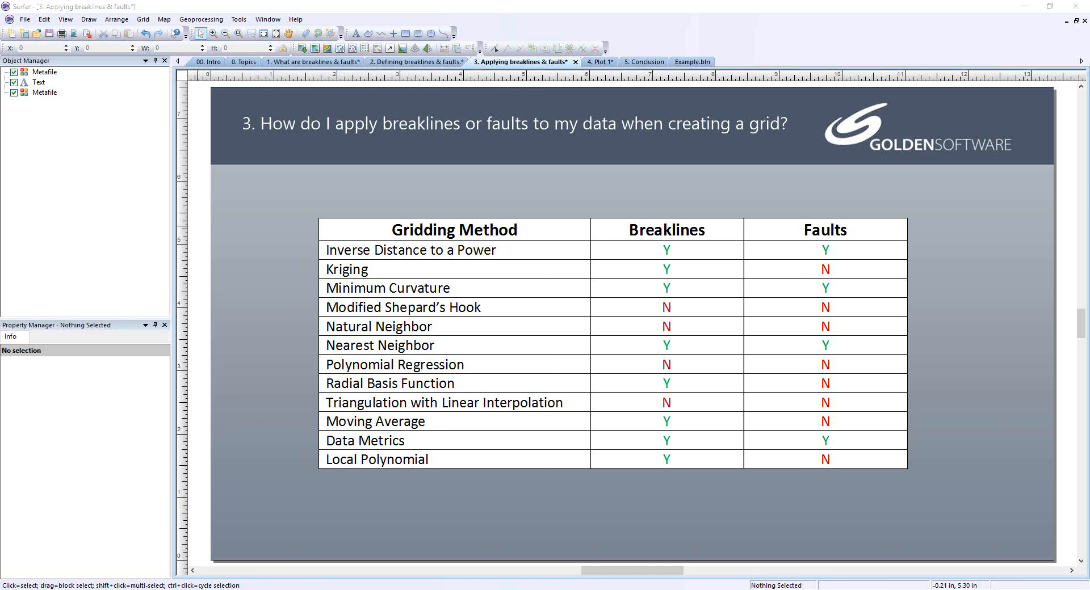
pyautogui.click(641, 62)
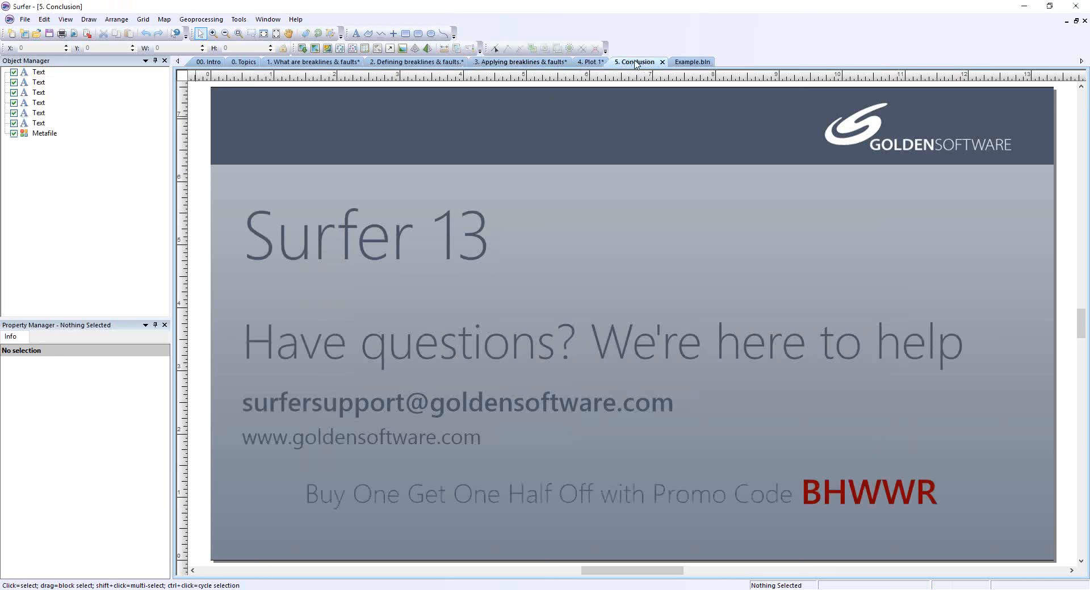